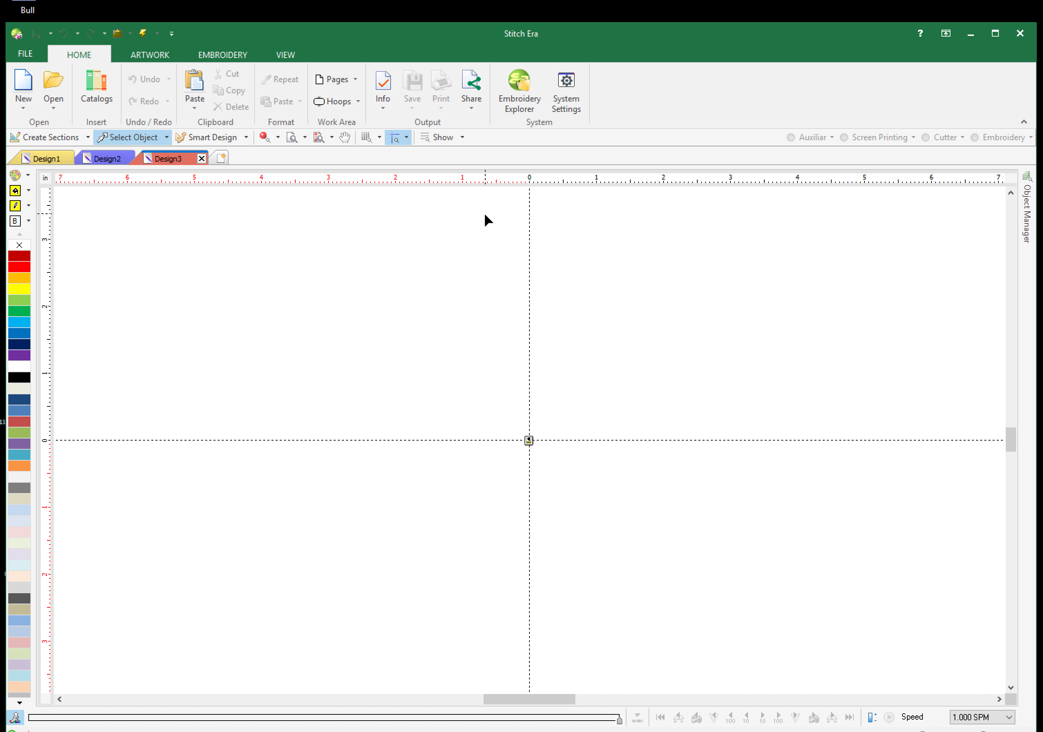
- Insert a lightning bolt artwork shape about 2.7 in wide and 3 in tall in the upper-left quadrant of the work area
{"action": "left_click", "coordinate": [151, 55]}
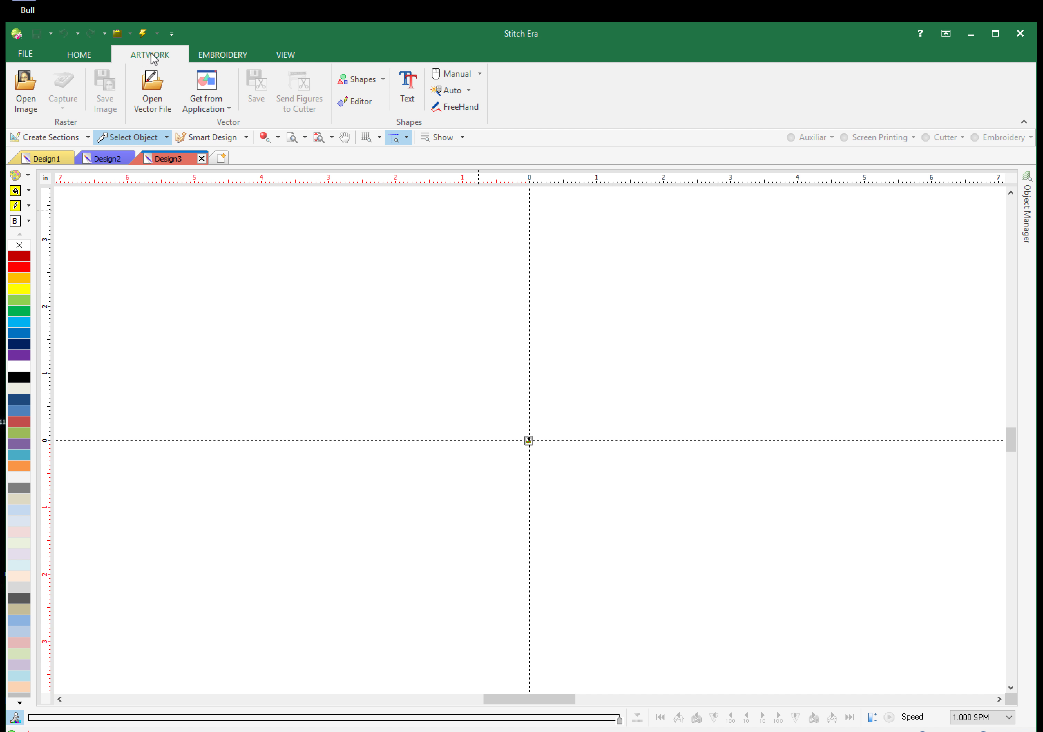
{"action": "left_click", "coordinate": [383, 80]}
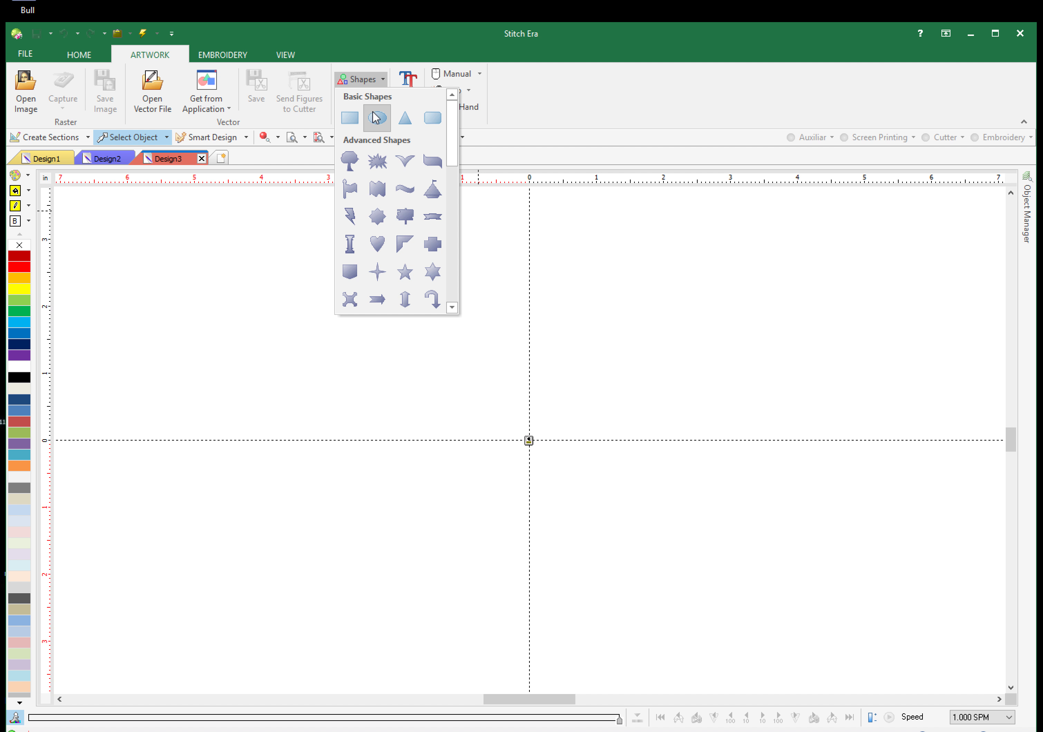
{"action": "left_click", "coordinate": [354, 216]}
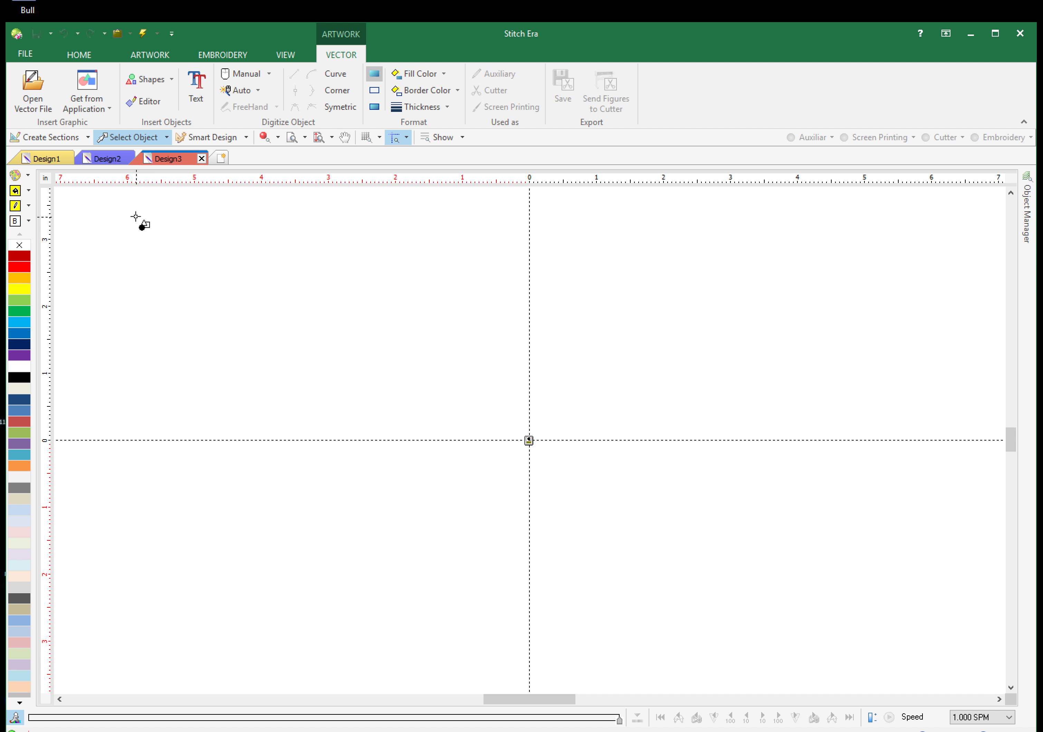
{"action": "left_click_drag", "start_coordinate": [136, 217], "coordinate": [284, 412]}
{"action": "left_click_drag", "start_coordinate": [284, 413], "coordinate": [317, 417]}
{"action": "left_click_drag", "start_coordinate": [318, 418], "coordinate": [317, 417]}
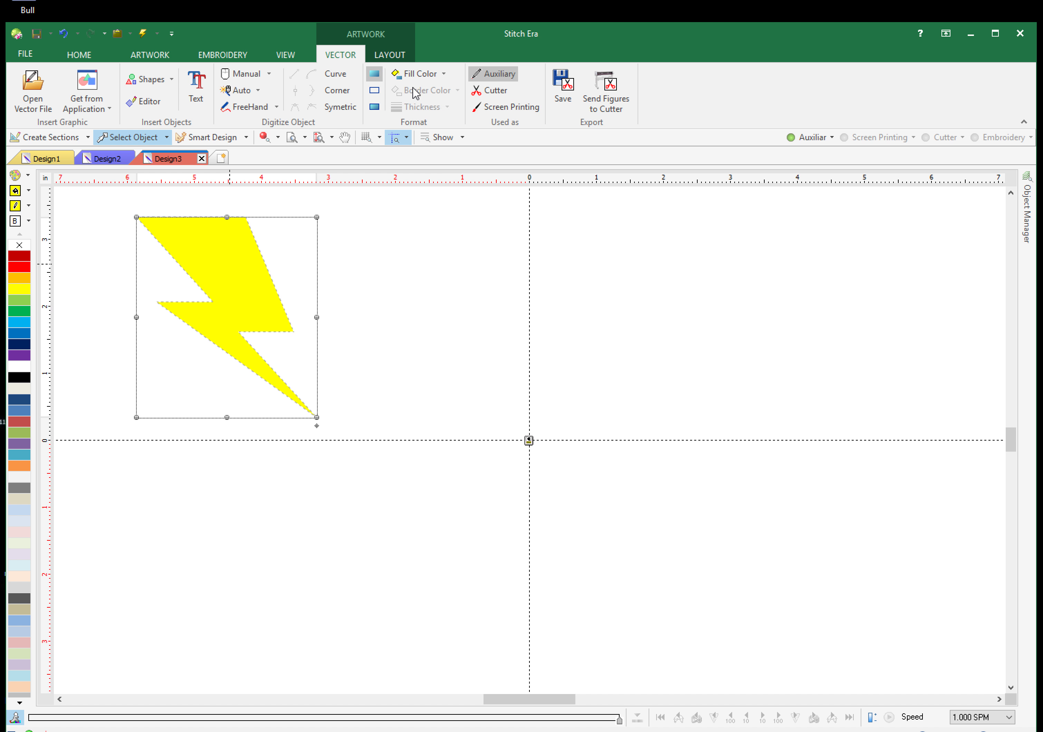
- Try border-only and fill-with-border styles with the thickest preset border on the lightning bolt, and return it to fill only
{"action": "left_click", "coordinate": [375, 92]}
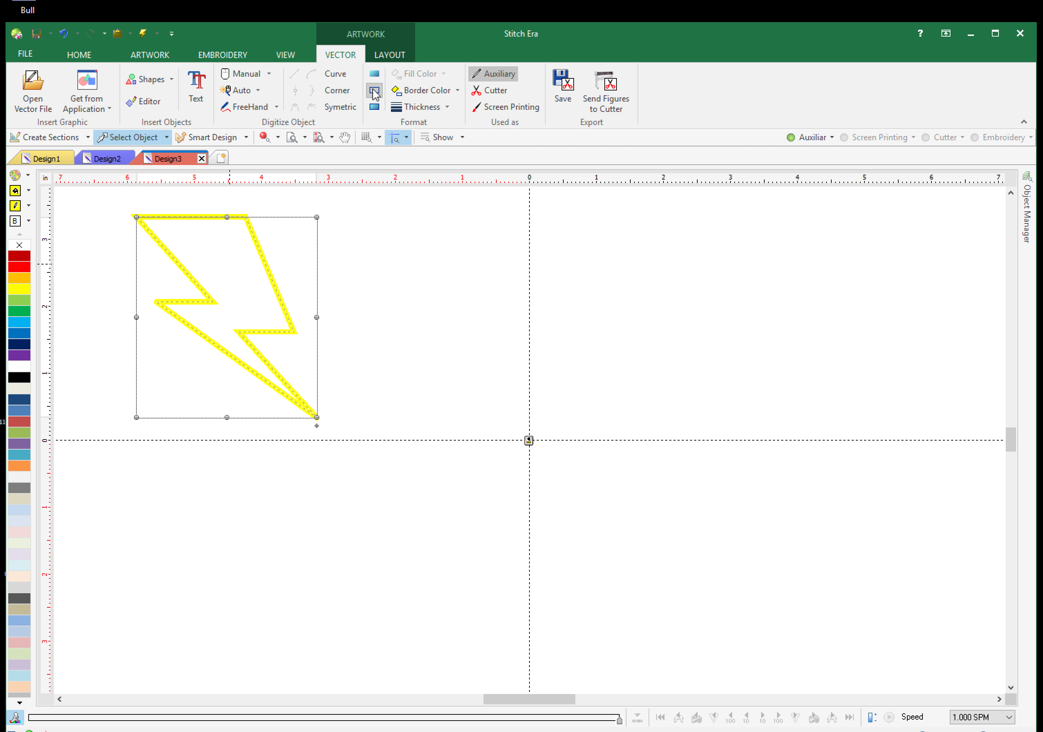
{"action": "left_click", "coordinate": [374, 109]}
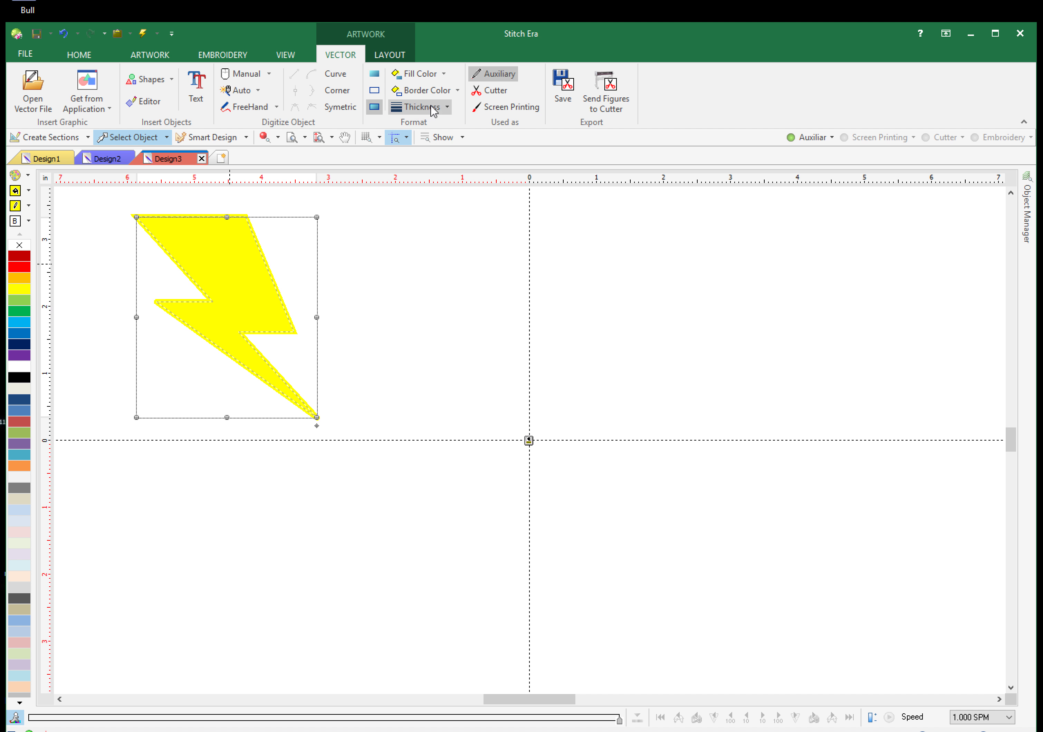
{"action": "left_click", "coordinate": [445, 109]}
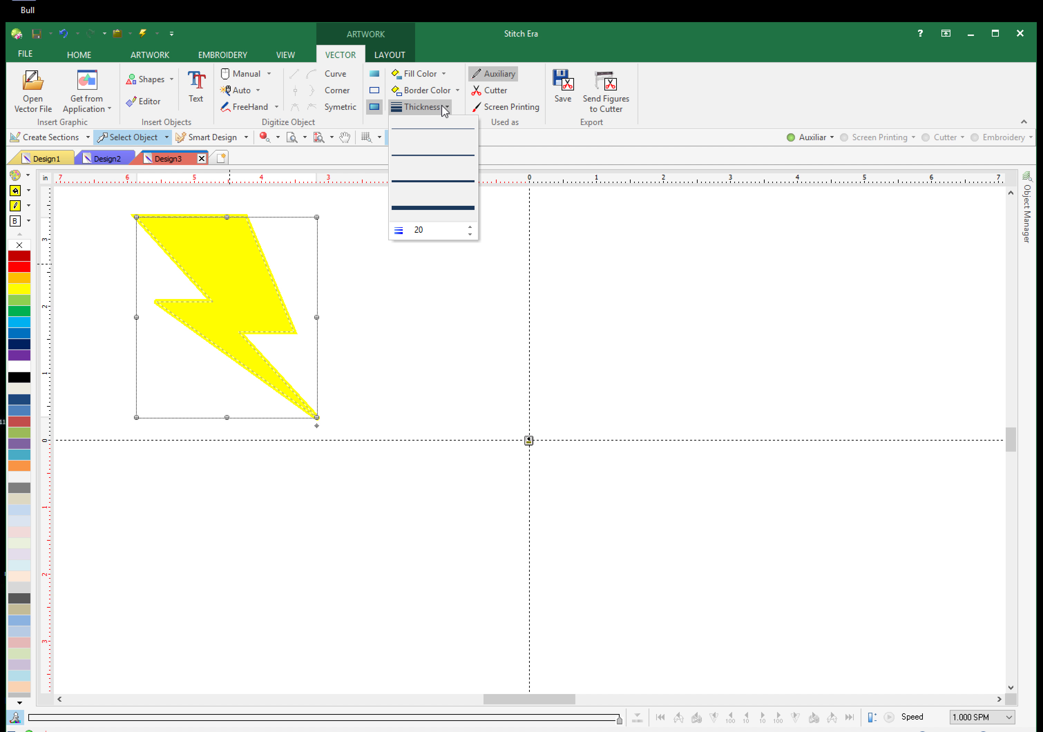
{"action": "left_click", "coordinate": [437, 205]}
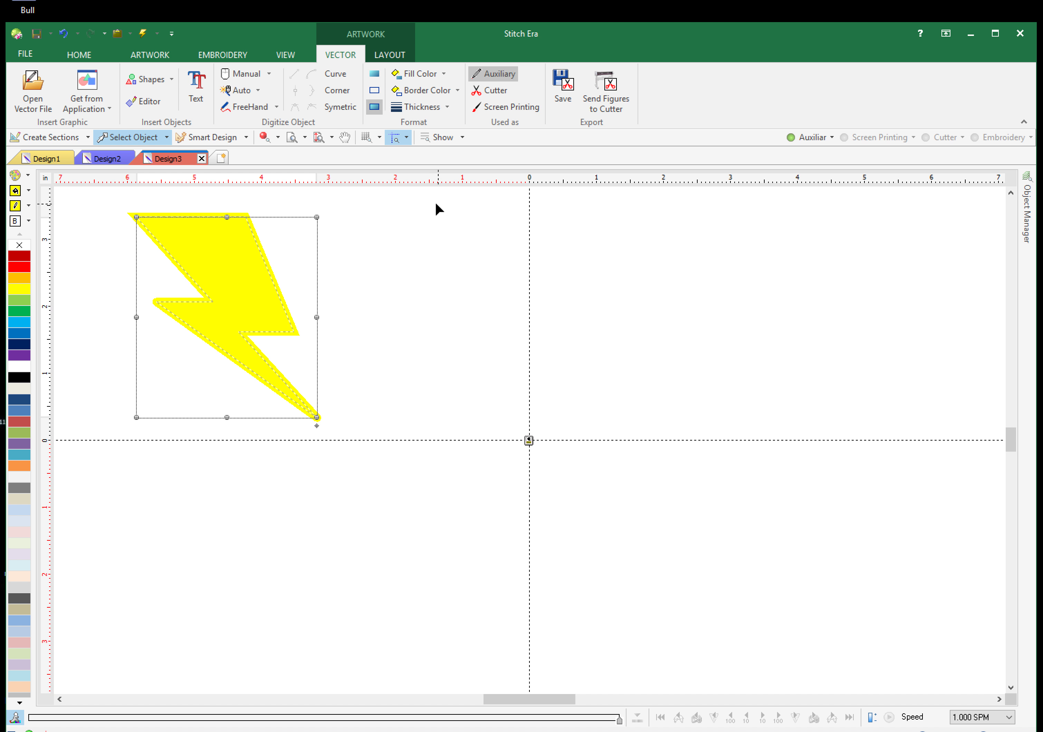
{"action": "left_click", "coordinate": [375, 75]}
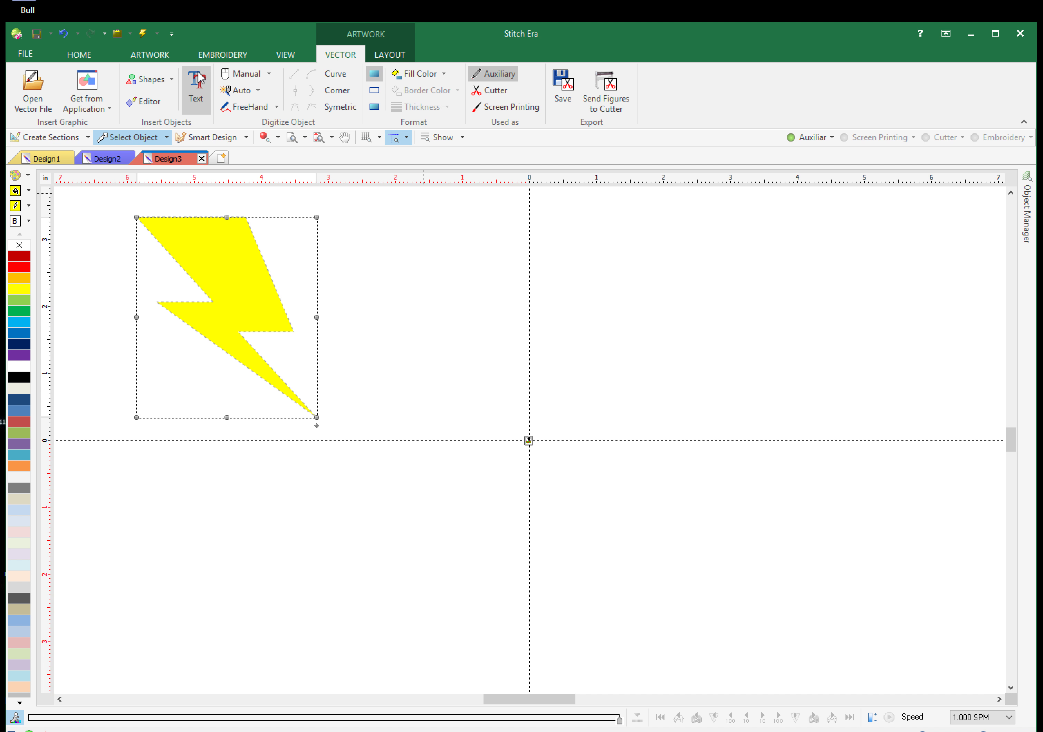
- Start a uniform embroidery area with Pattern fill and choose red as its thread colour
{"action": "left_click", "coordinate": [216, 56]}
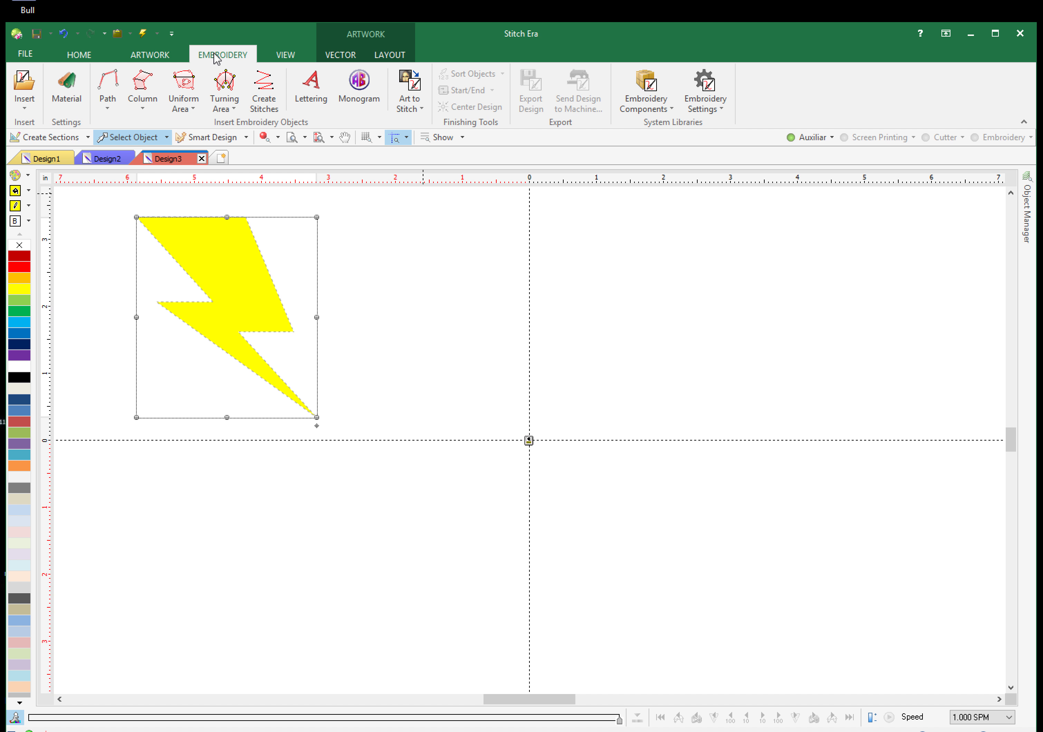
{"action": "left_click", "coordinate": [194, 99]}
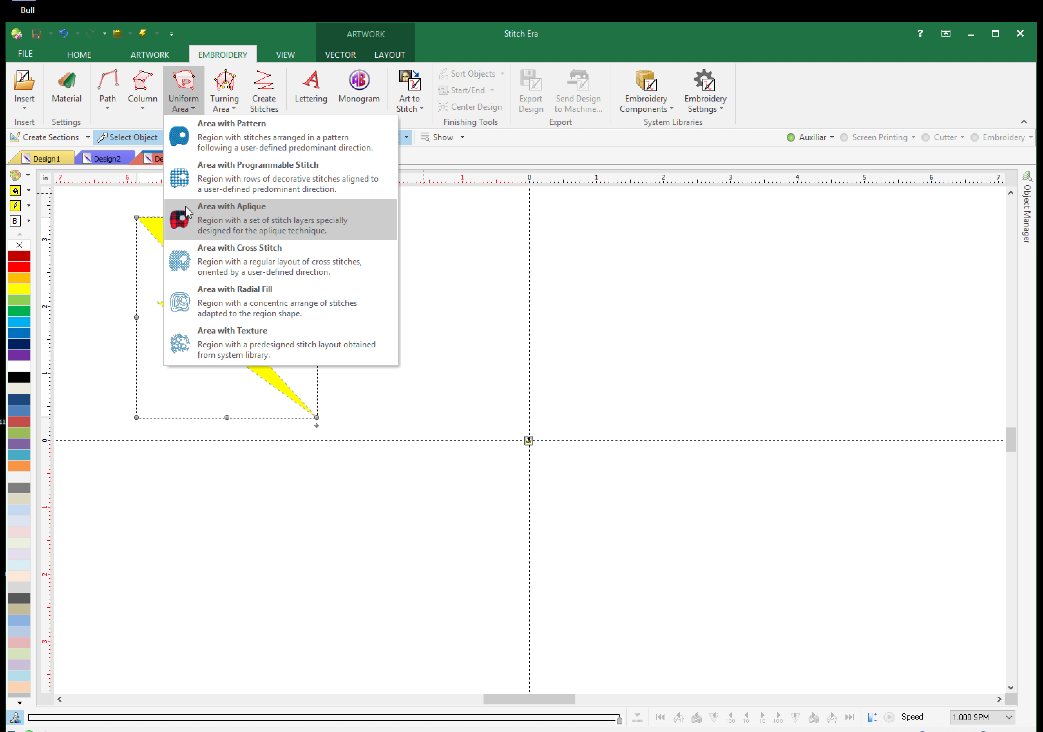
{"action": "left_click", "coordinate": [215, 150]}
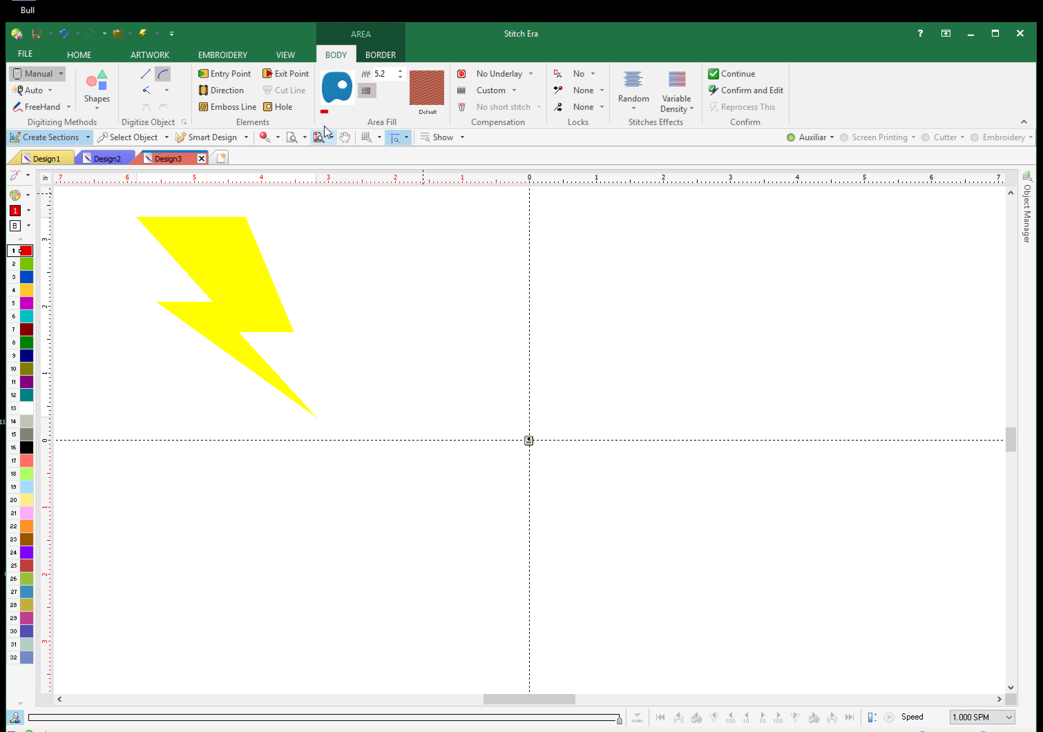
{"action": "left_click", "coordinate": [324, 112]}
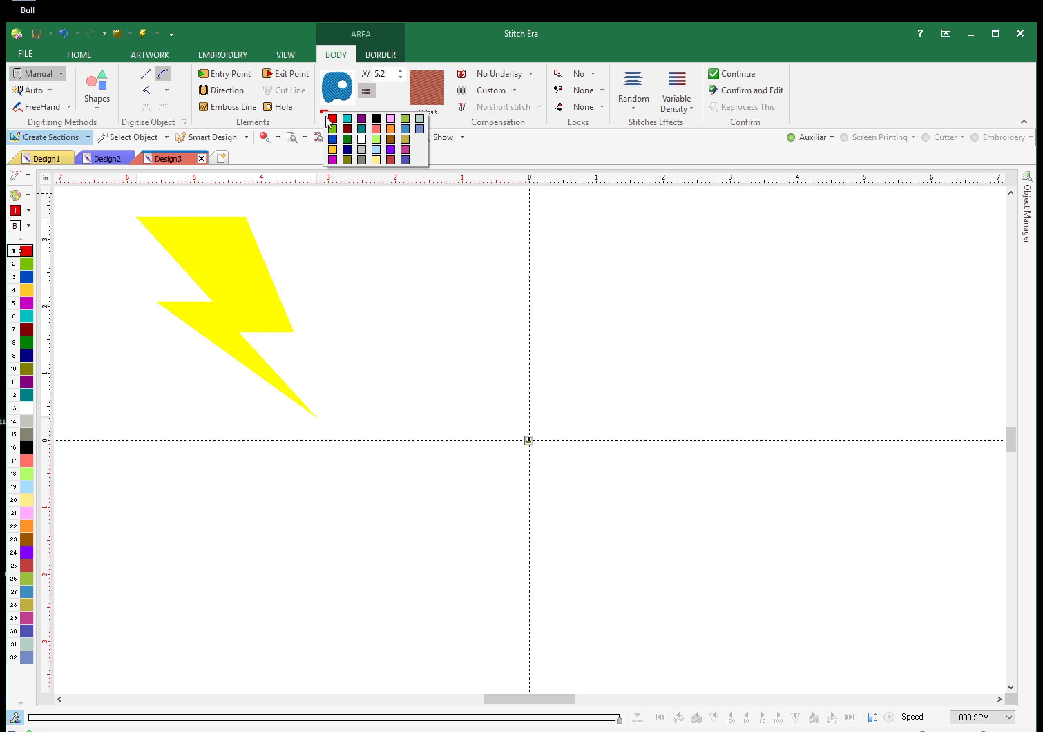
{"action": "left_click", "coordinate": [333, 120]}
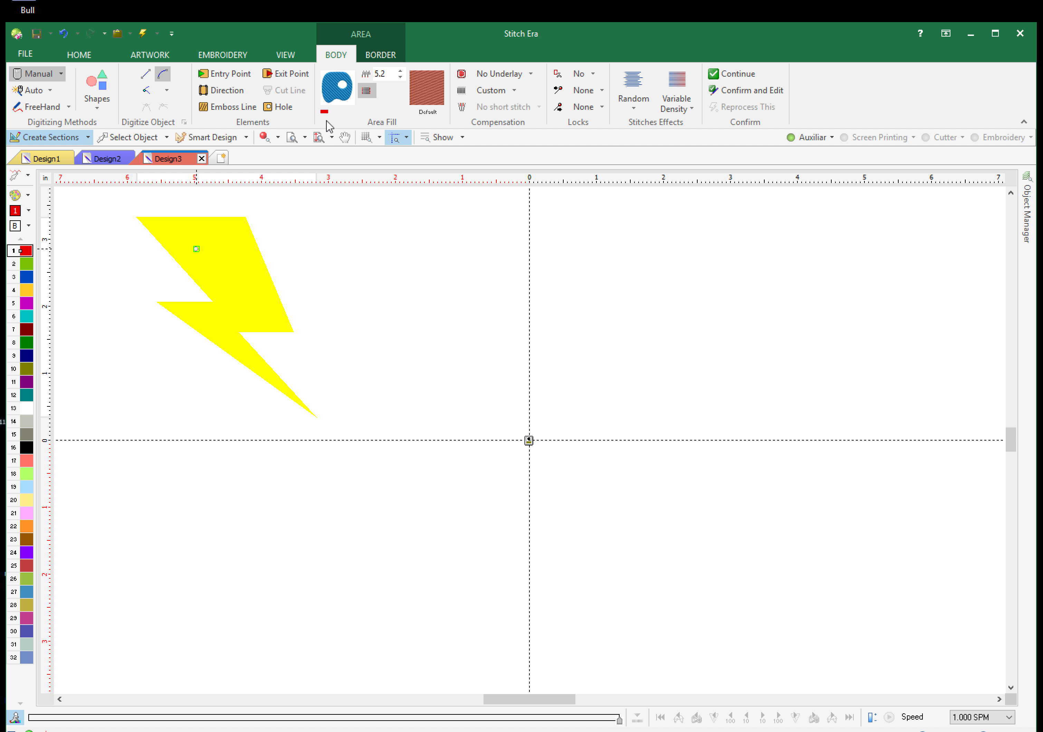
- Review the area's fill types and choose the Default stitch pattern from the pattern library
{"action": "left_click", "coordinate": [332, 104]}
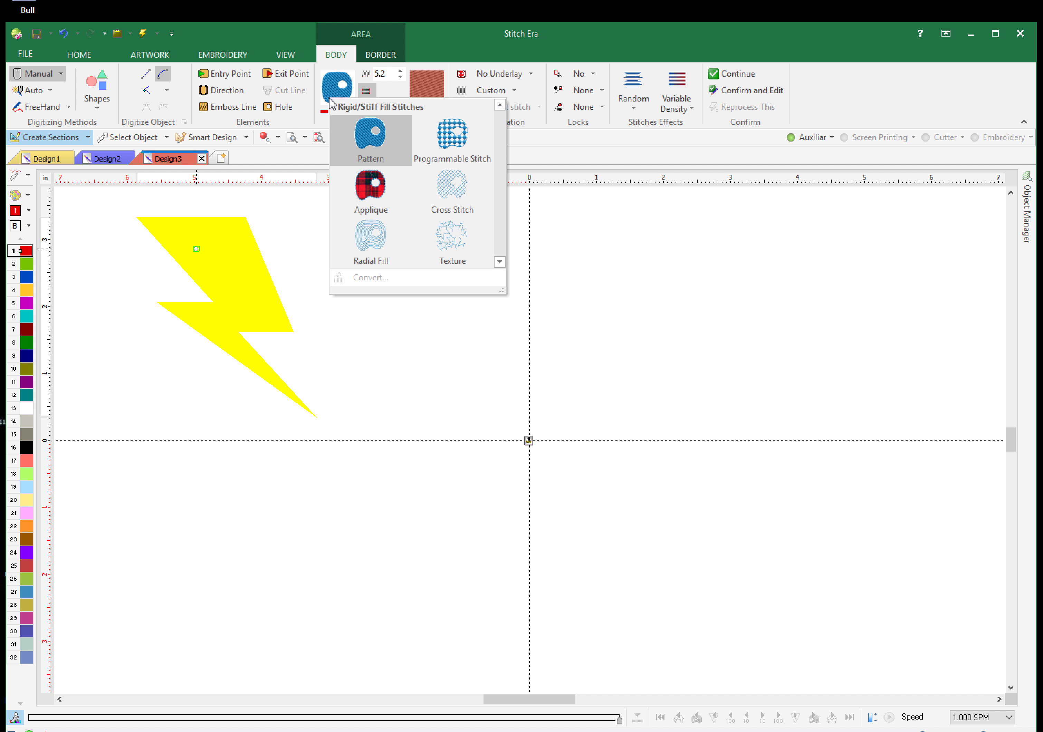
{"action": "left_click", "coordinate": [354, 80]}
{"action": "left_click", "coordinate": [428, 74]}
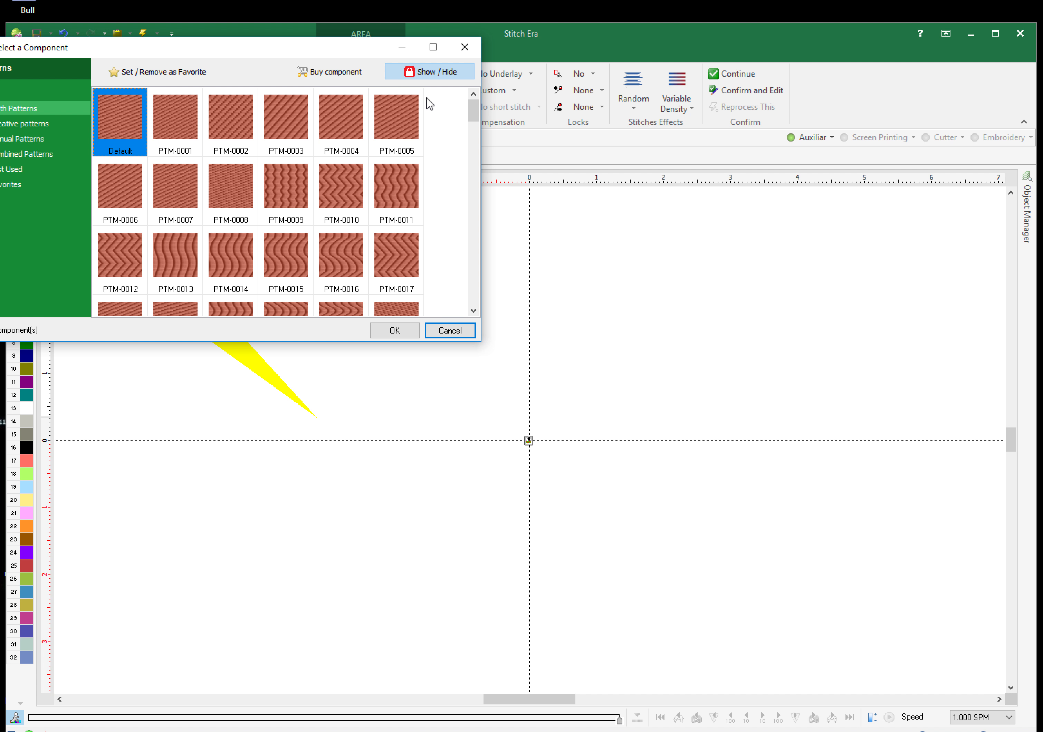
{"action": "mouse_move", "coordinate": [473, 104]}
{"action": "left_mouse_down"}
{"action": "mouse_move", "coordinate": [475, 137]}
{"action": "mouse_move", "coordinate": [473, 106]}
{"action": "left_mouse_up"}
{"action": "left_click", "coordinate": [118, 116]}
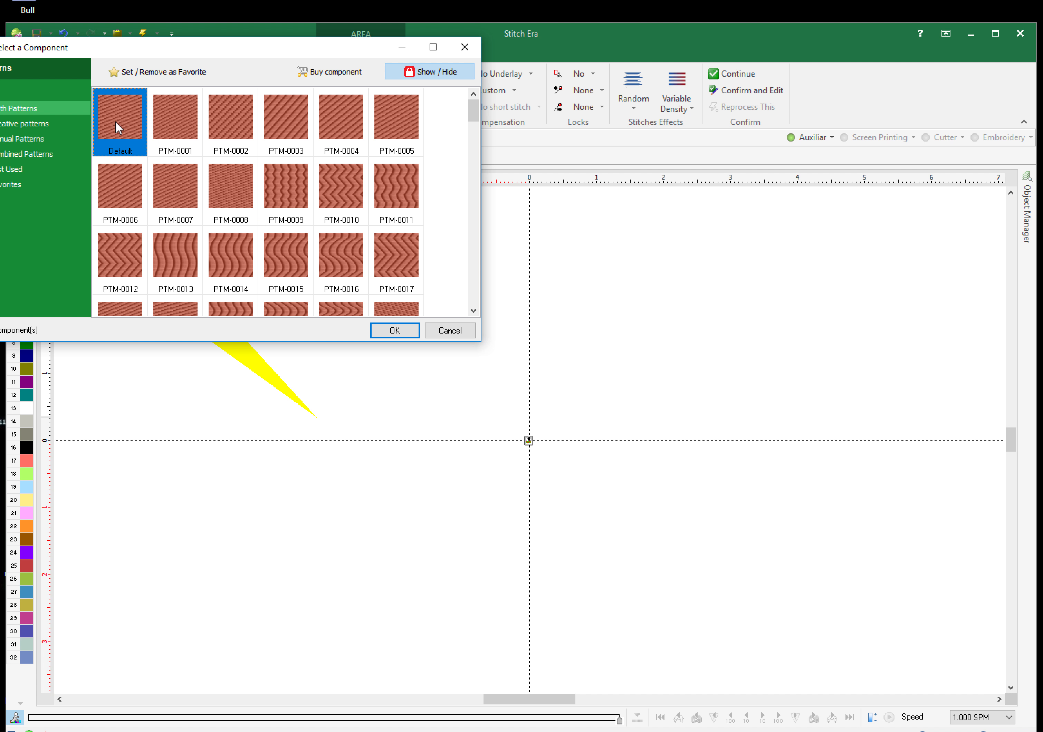
{"action": "left_click", "coordinate": [394, 331]}
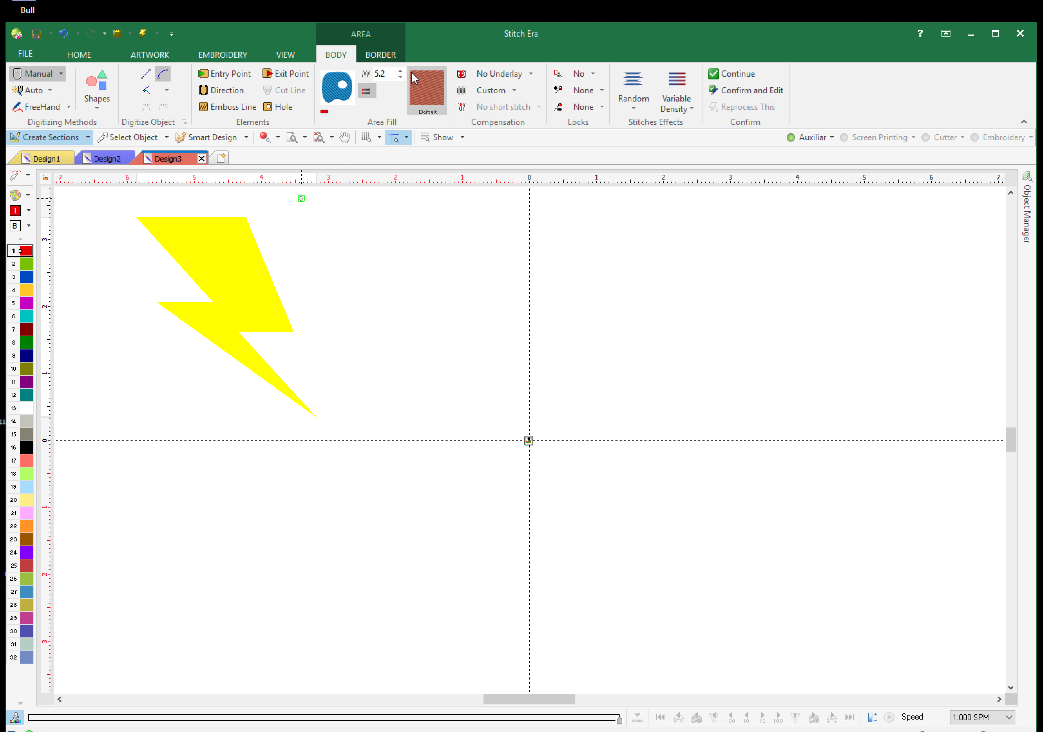
- Set the underlay of the area fill to Medium
{"action": "left_click", "coordinate": [401, 71]}
{"action": "left_click", "coordinate": [400, 71]}
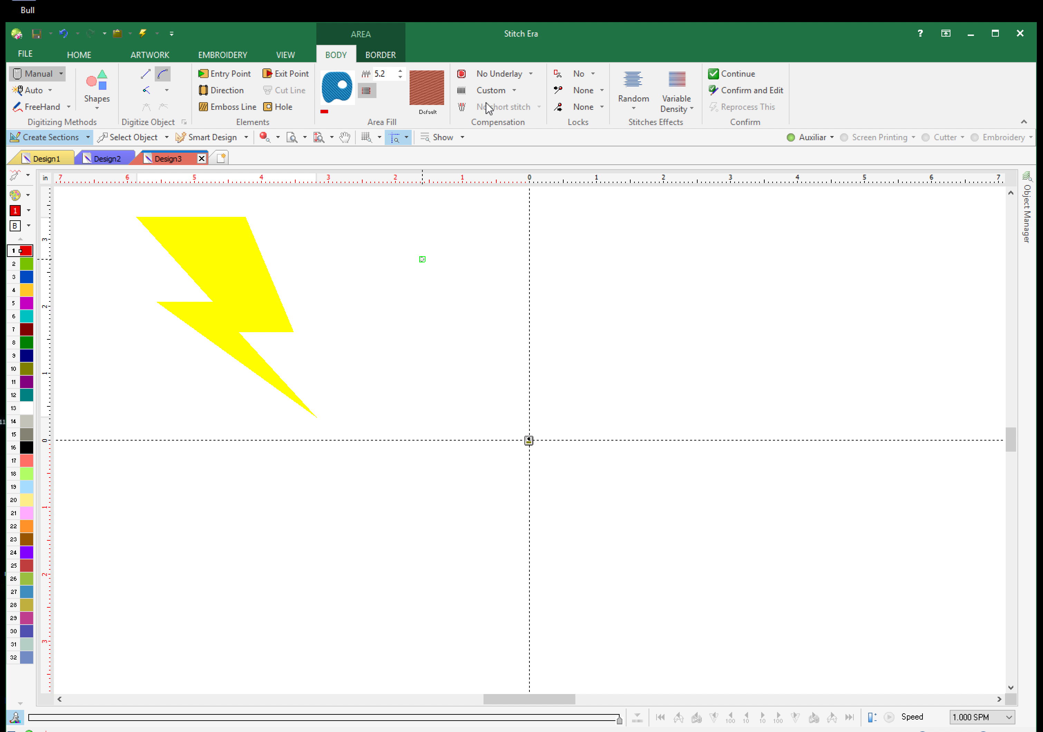
{"action": "left_click", "coordinate": [531, 74]}
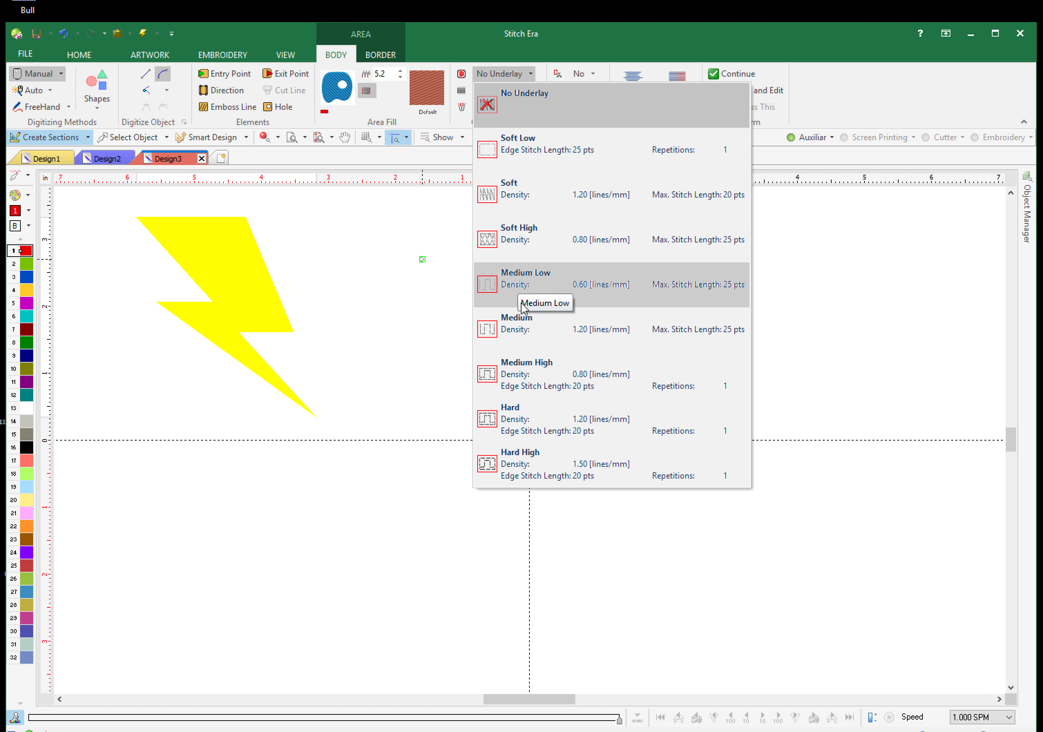
{"action": "left_click", "coordinate": [506, 327]}
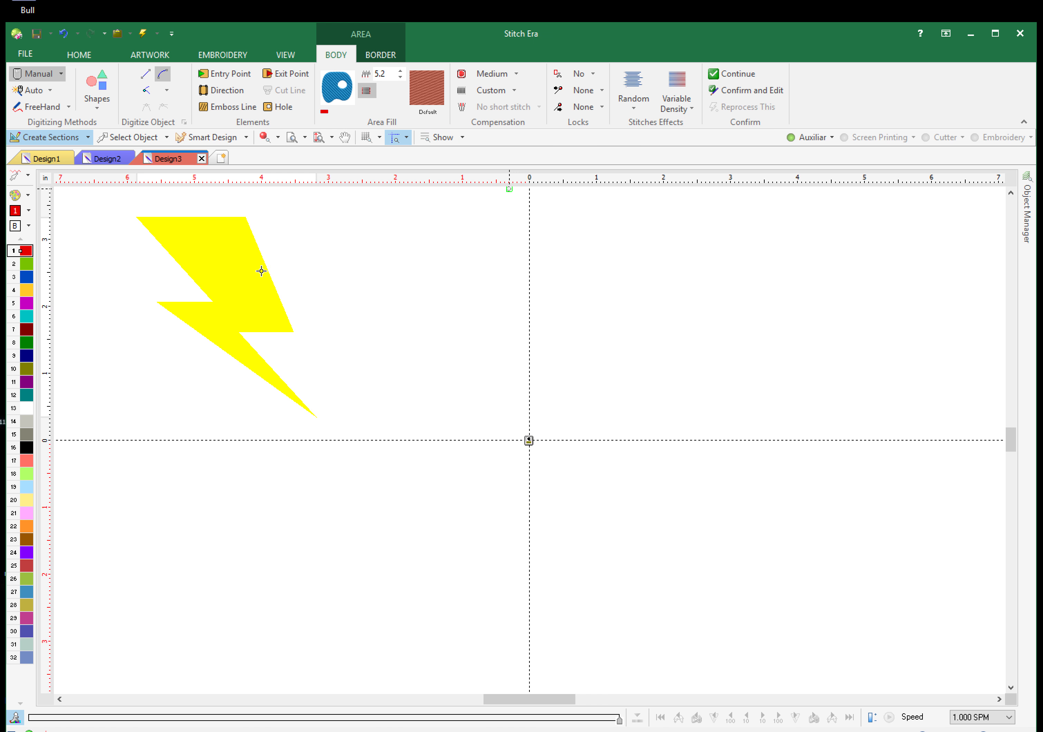
- Choose manual digitizing with Arc Nodes and place the first node at the lightning bolt's upper-right corner
{"action": "left_click", "coordinate": [62, 74]}
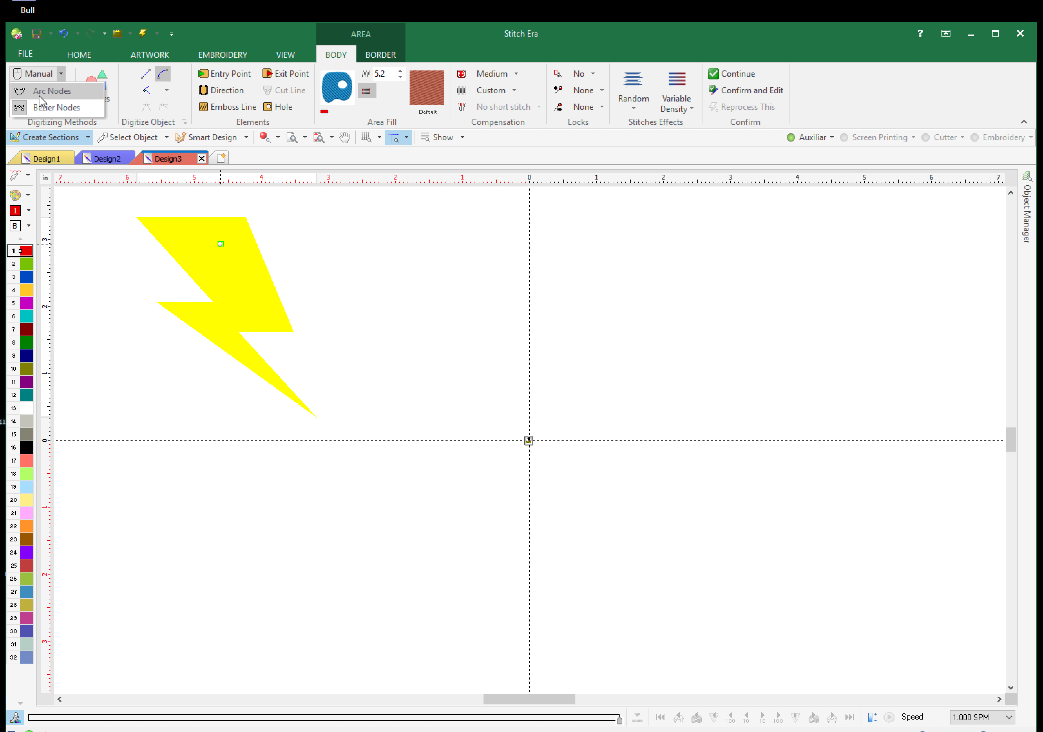
{"action": "left_click", "coordinate": [50, 91]}
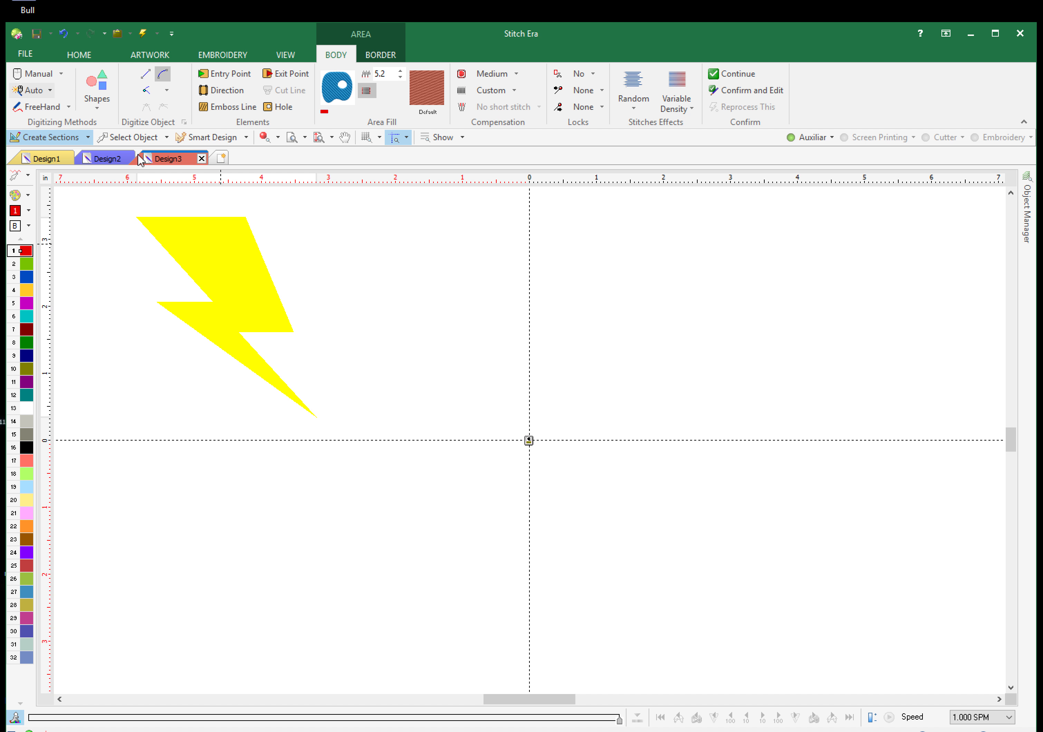
{"action": "left_click", "coordinate": [245, 218]}
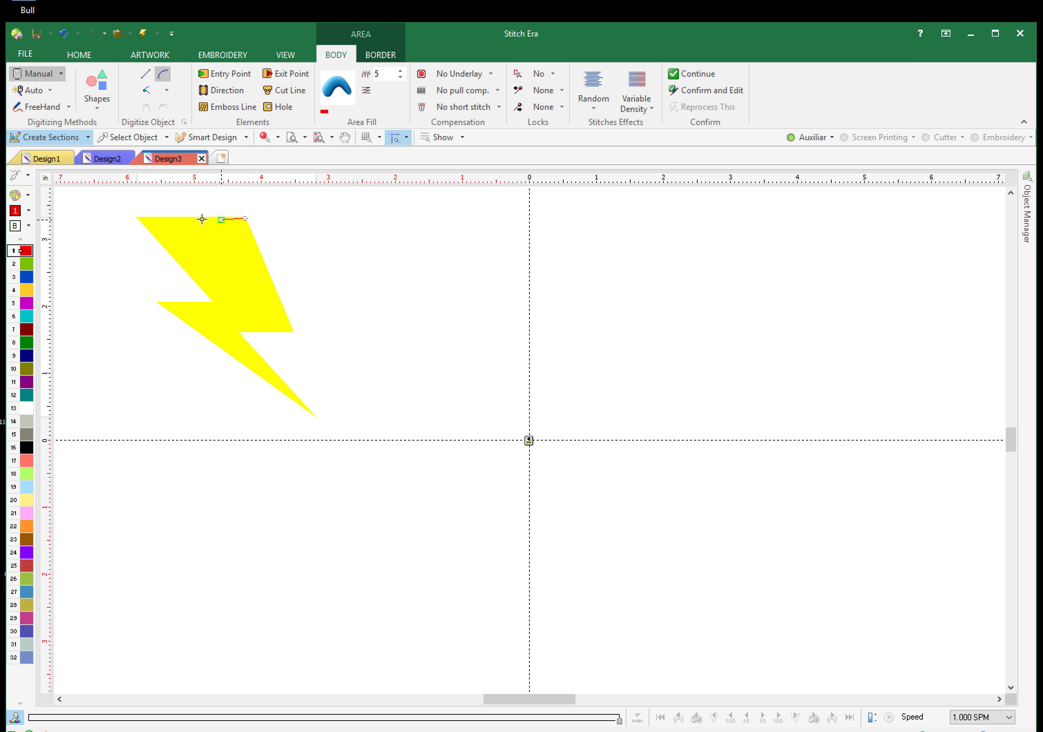
{"action": "left_click", "coordinate": [139, 218]}
{"action": "right_click", "coordinate": [137, 247]}
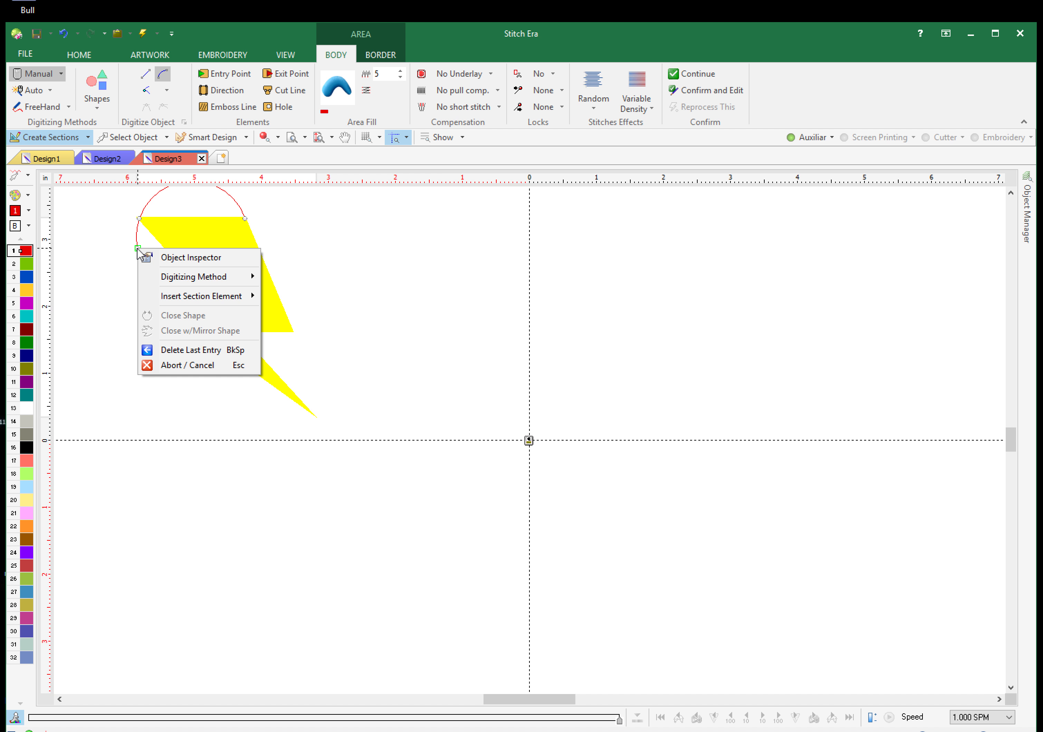
{"action": "left_click", "coordinate": [185, 352]}
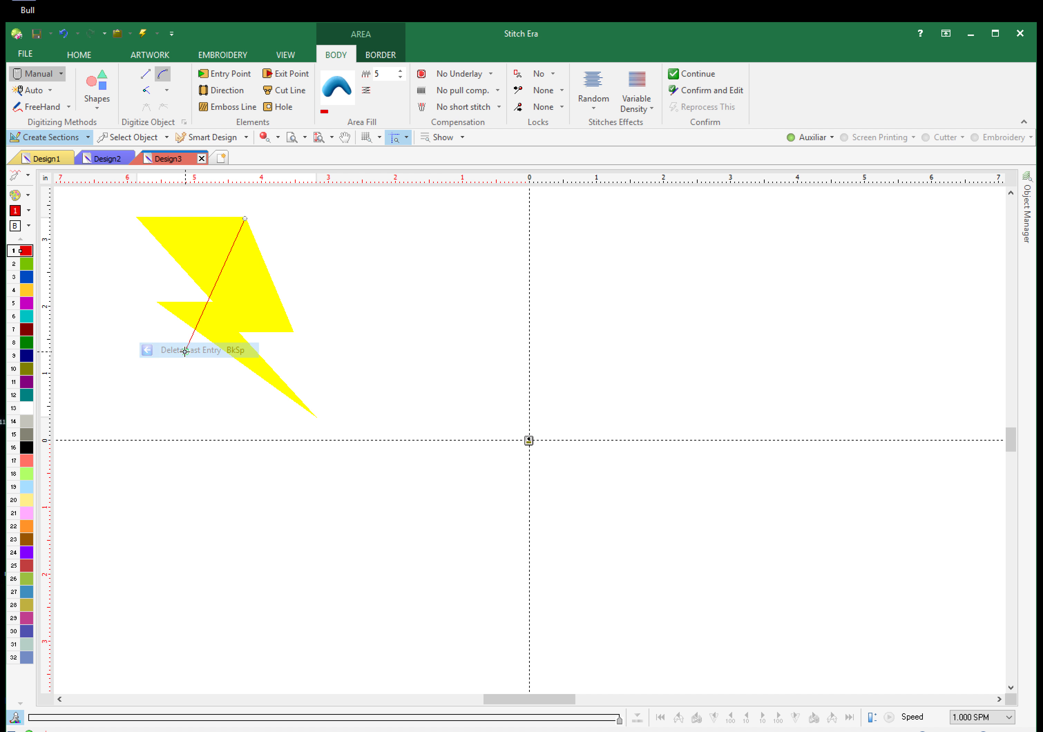
- Trace the remaining corners of the lightning bolt with straight edges, close the outline and generate its stitch fill
{"action": "left_click", "coordinate": [137, 217]}
{"action": "left_click", "coordinate": [160, 303]}
{"action": "left_click", "coordinate": [310, 413]}
{"action": "left_click", "coordinate": [239, 332]}
{"action": "left_click", "coordinate": [294, 332]}
{"action": "left_click", "coordinate": [249, 218]}
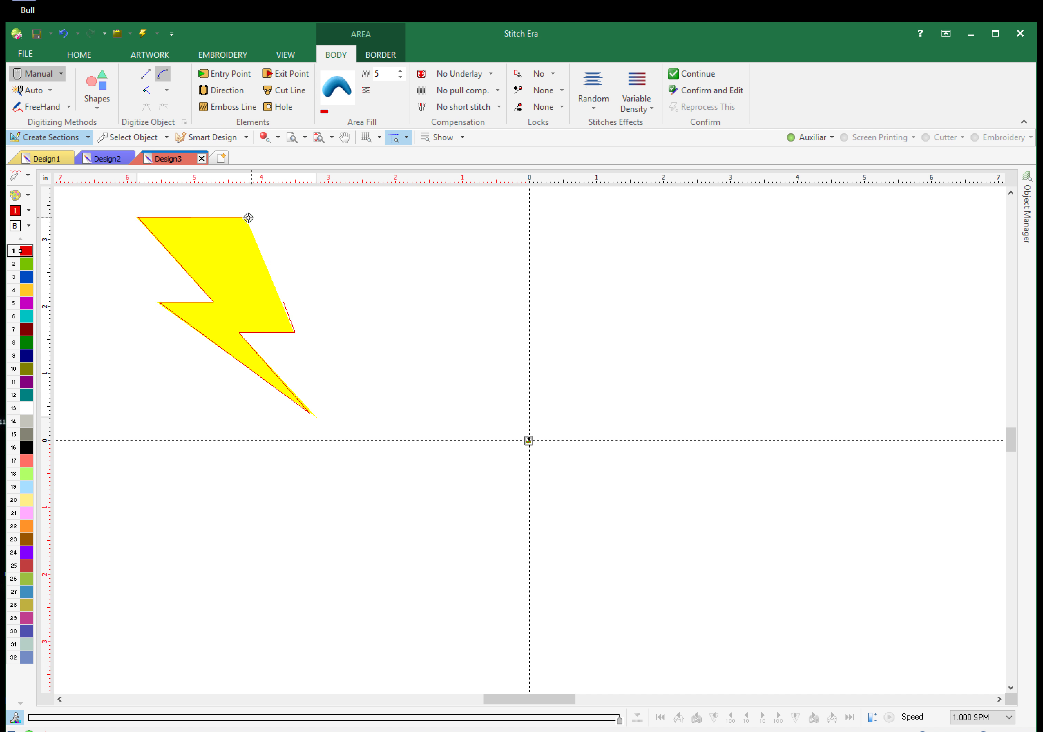
{"action": "key", "text": "Return"}
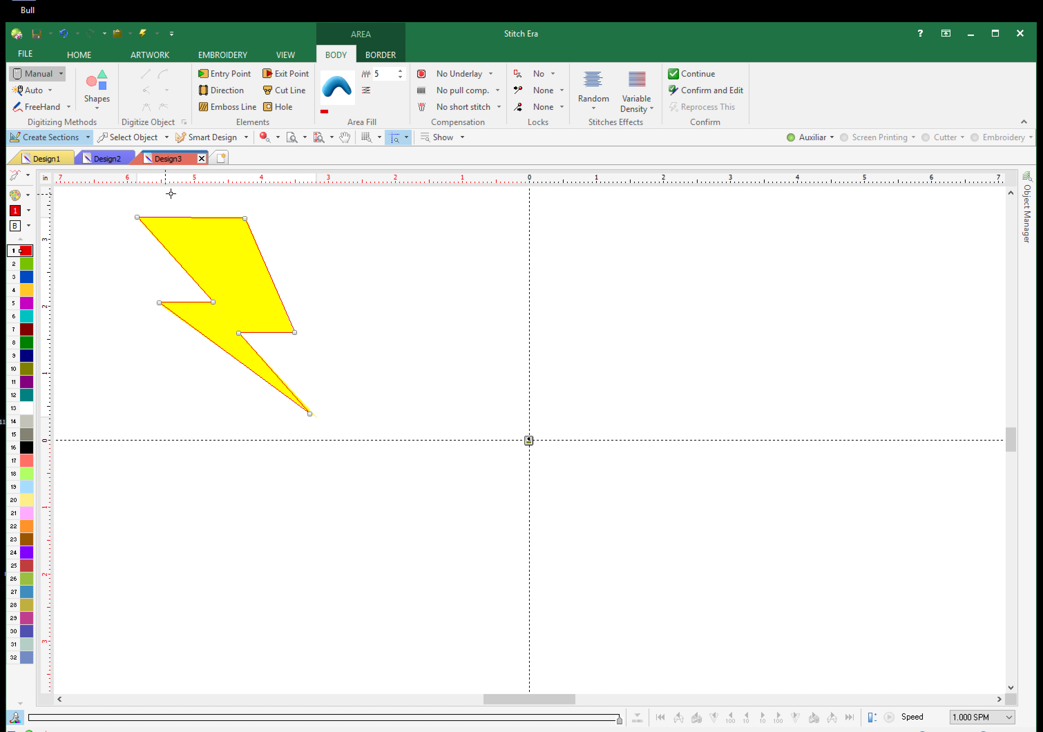
{"action": "left_click", "coordinate": [144, 137]}
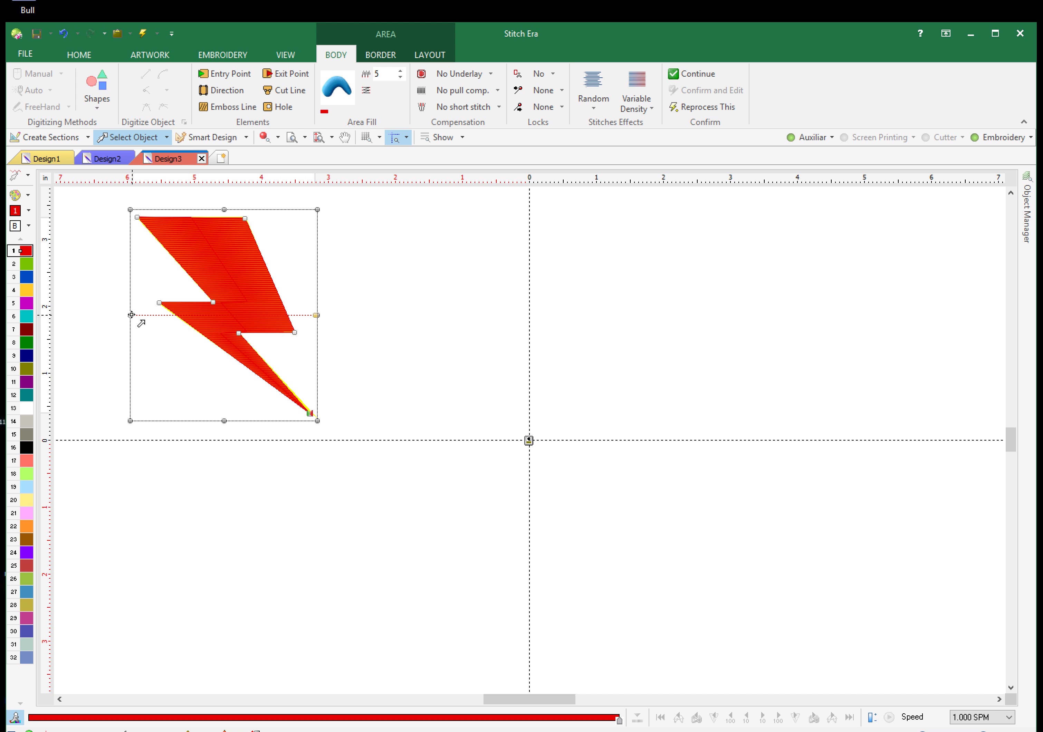
- Reposition both ends of the bolt's stitch direction line so it slopes slightly downward from left to right across the upper half
{"action": "left_click", "coordinate": [132, 328]}
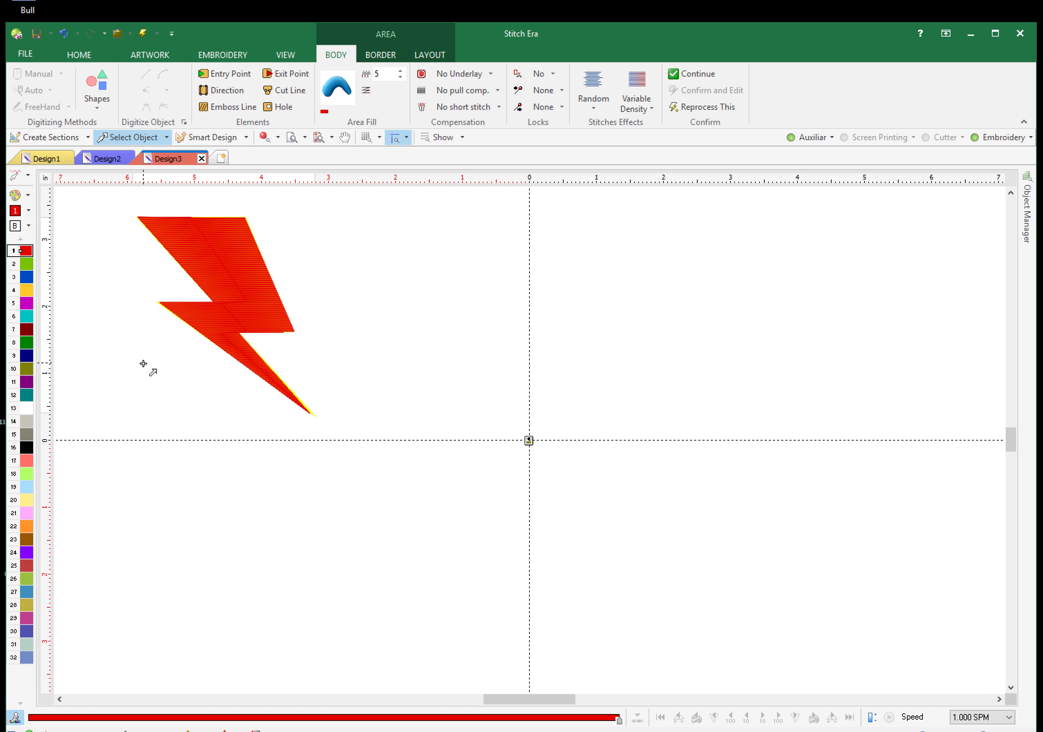
{"action": "left_click_drag", "start_coordinate": [157, 374], "coordinate": [152, 375]}
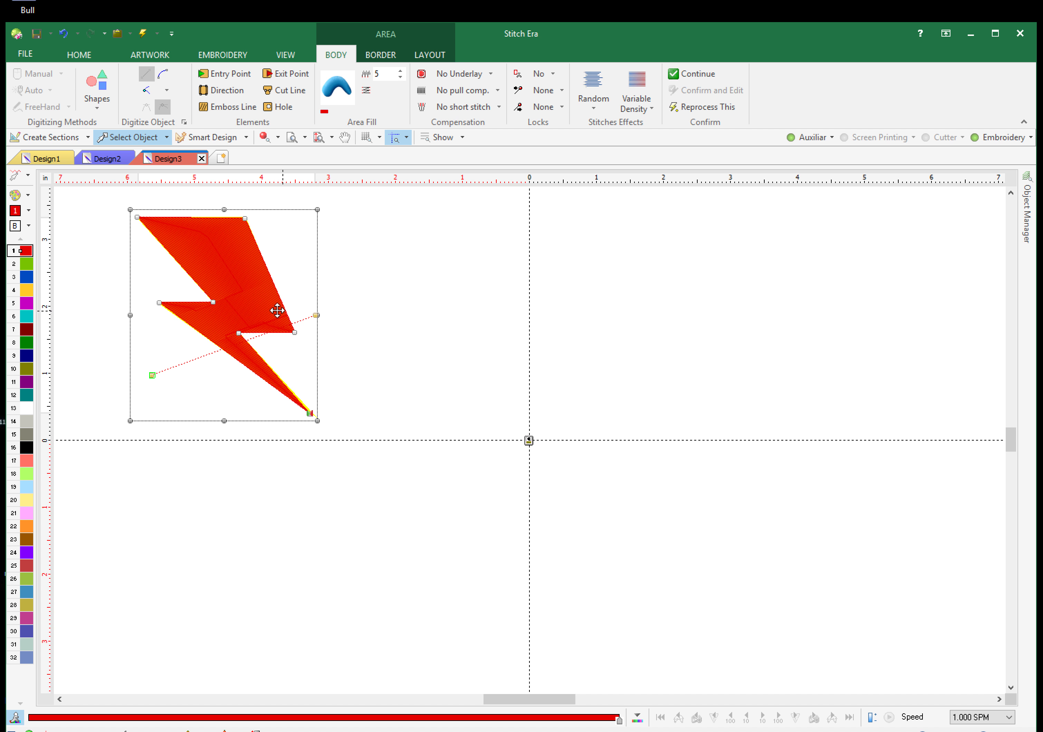
{"action": "left_click_drag", "start_coordinate": [318, 315], "coordinate": [298, 256]}
{"action": "left_click", "coordinate": [264, 138]}
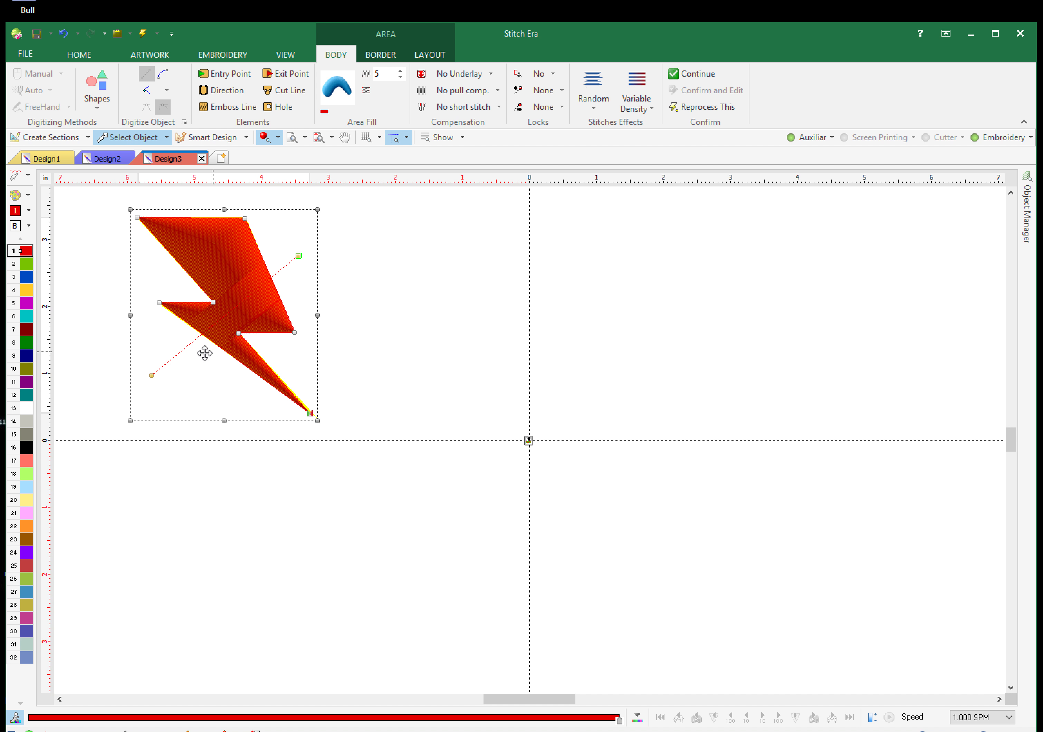
{"action": "left_click_drag", "start_coordinate": [153, 376], "coordinate": [136, 276]}
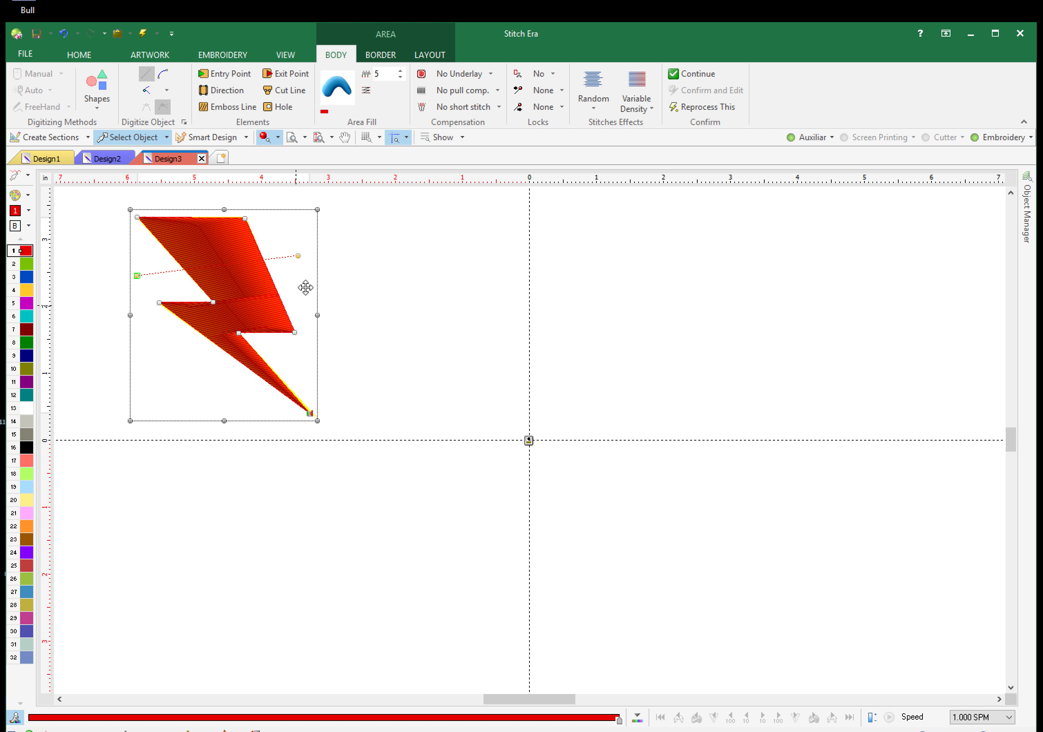
{"action": "left_click_drag", "start_coordinate": [303, 263], "coordinate": [320, 309]}
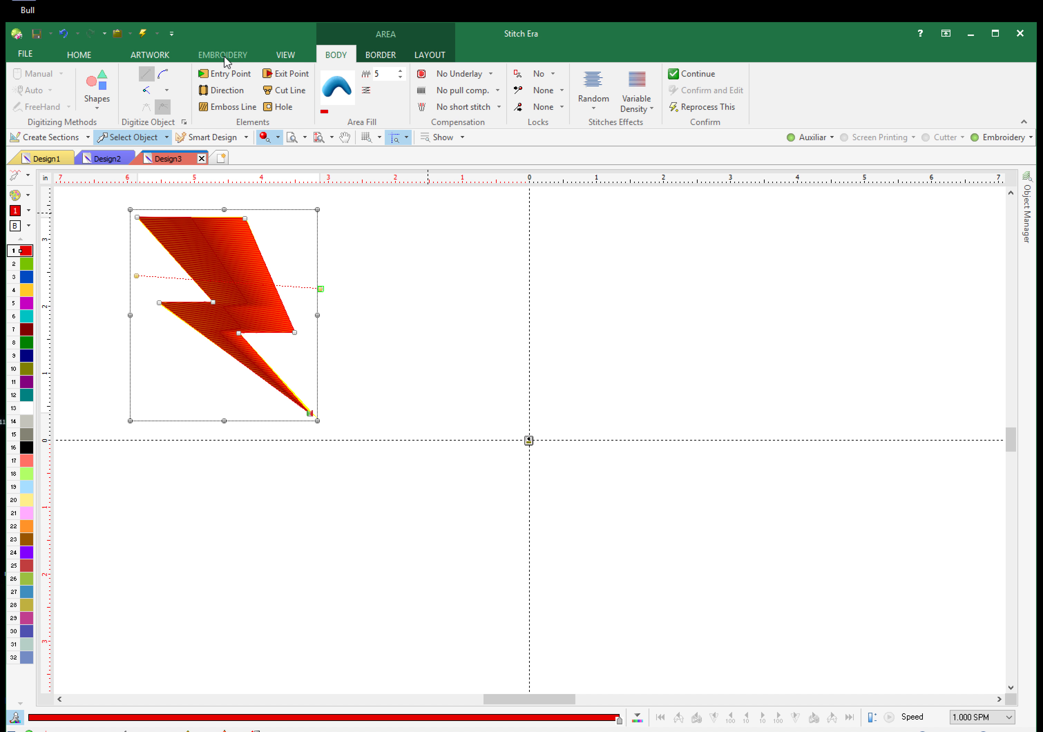
- Draw a vertical ellipse artwork shape about 1.8 inches wide and 2.9 inches high between the lightning bolt and the design origin
{"action": "left_click", "coordinate": [156, 57]}
{"action": "left_click", "coordinate": [379, 81]}
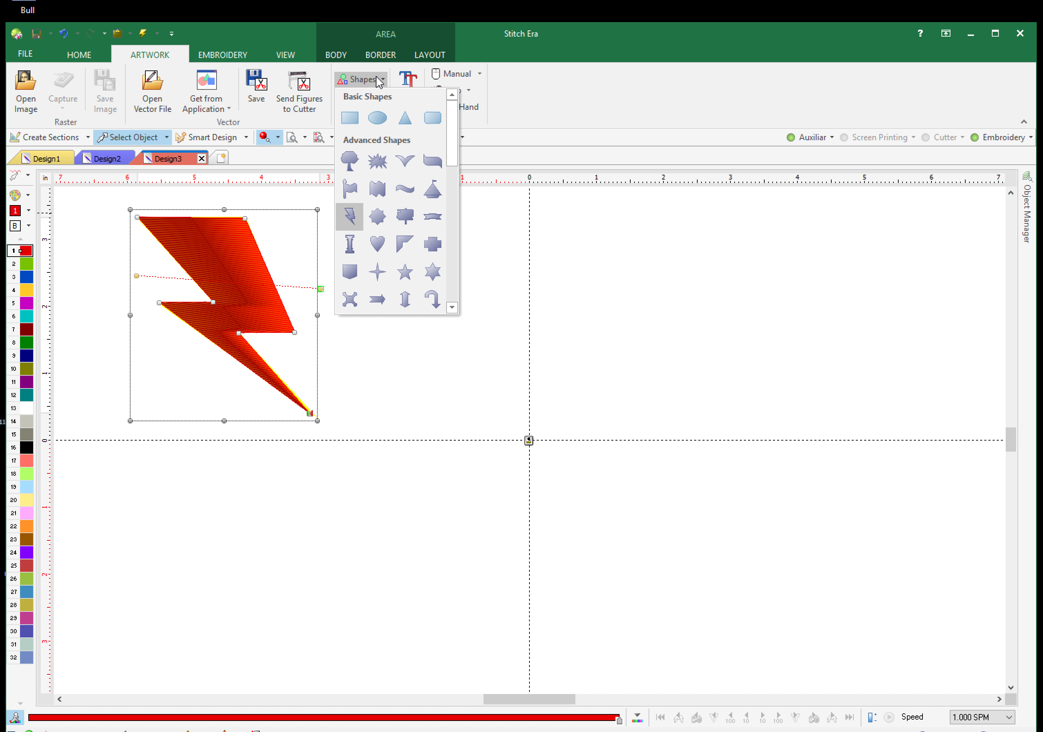
{"action": "left_click", "coordinate": [377, 118]}
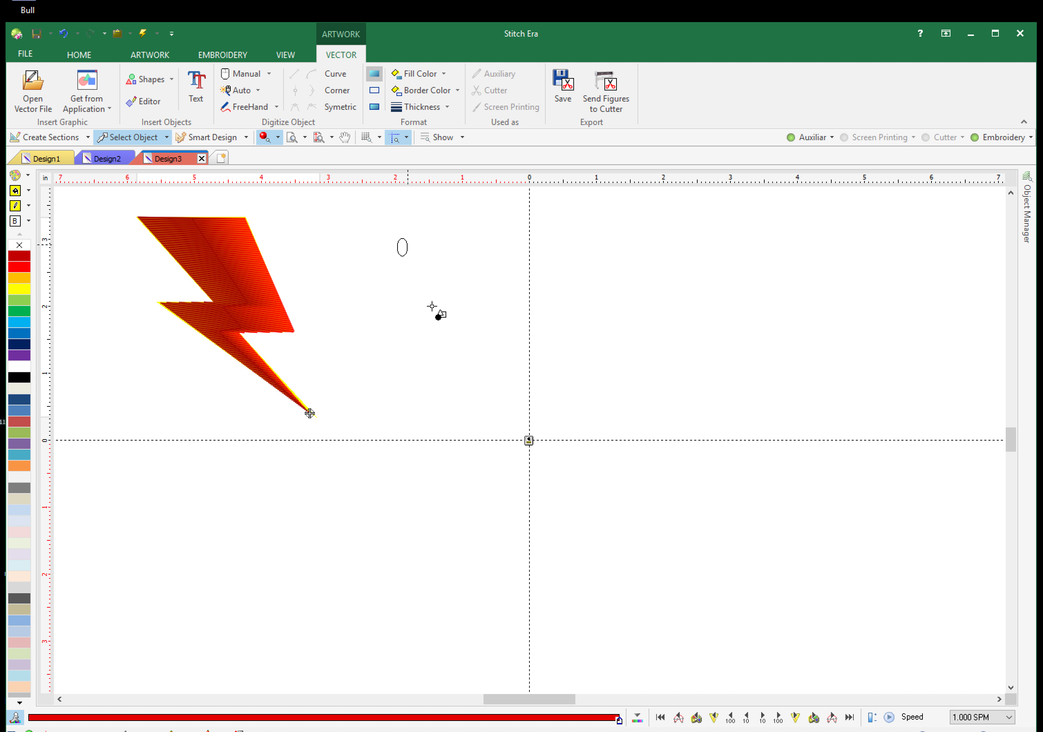
{"action": "left_click_drag", "start_coordinate": [431, 306], "coordinate": [519, 434]}
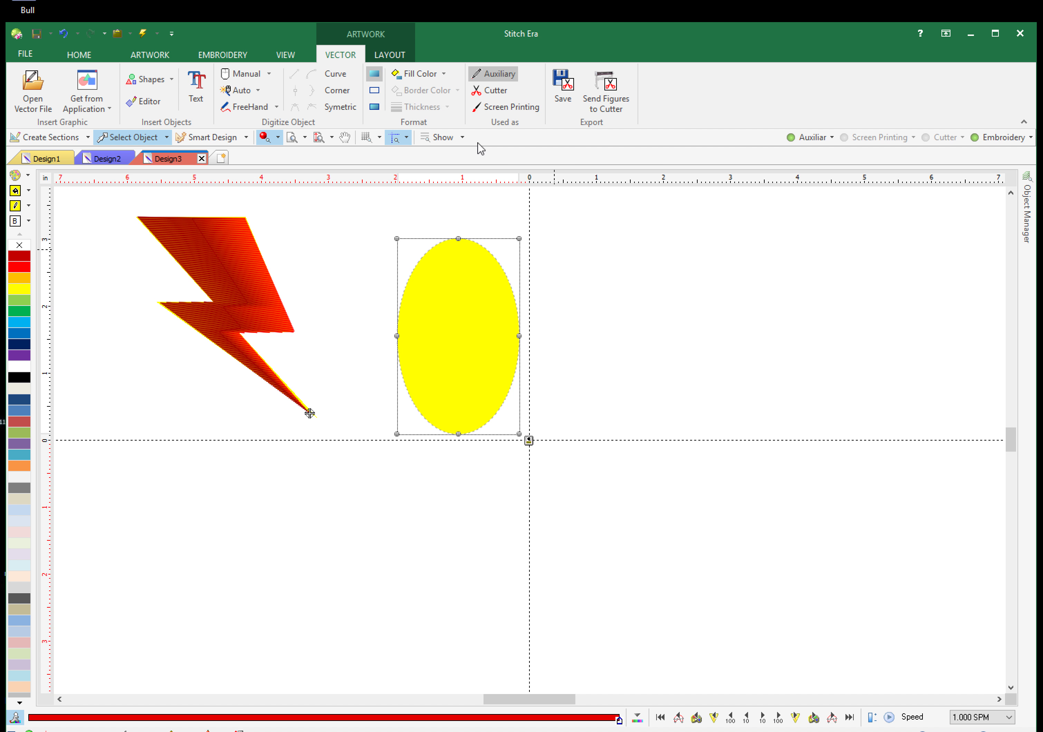
- Format the ellipse artwork with both a fill and a border
{"action": "left_click", "coordinate": [375, 91]}
{"action": "left_click", "coordinate": [375, 107]}
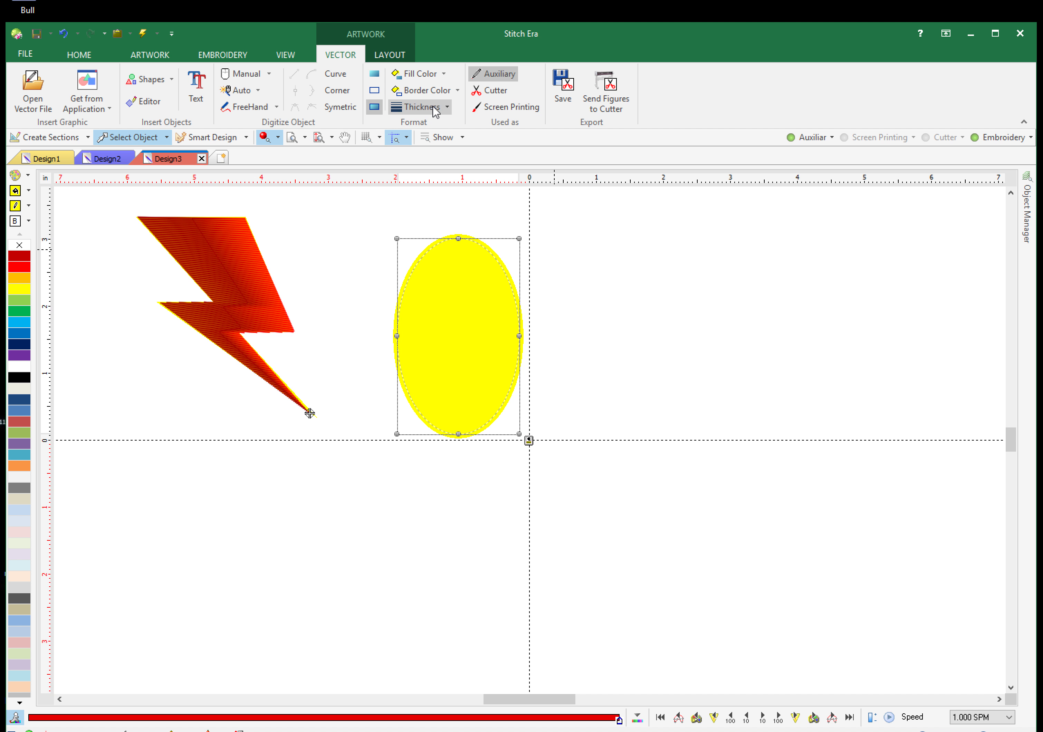
{"action": "left_click", "coordinate": [448, 108]}
{"action": "left_click", "coordinate": [448, 108]}
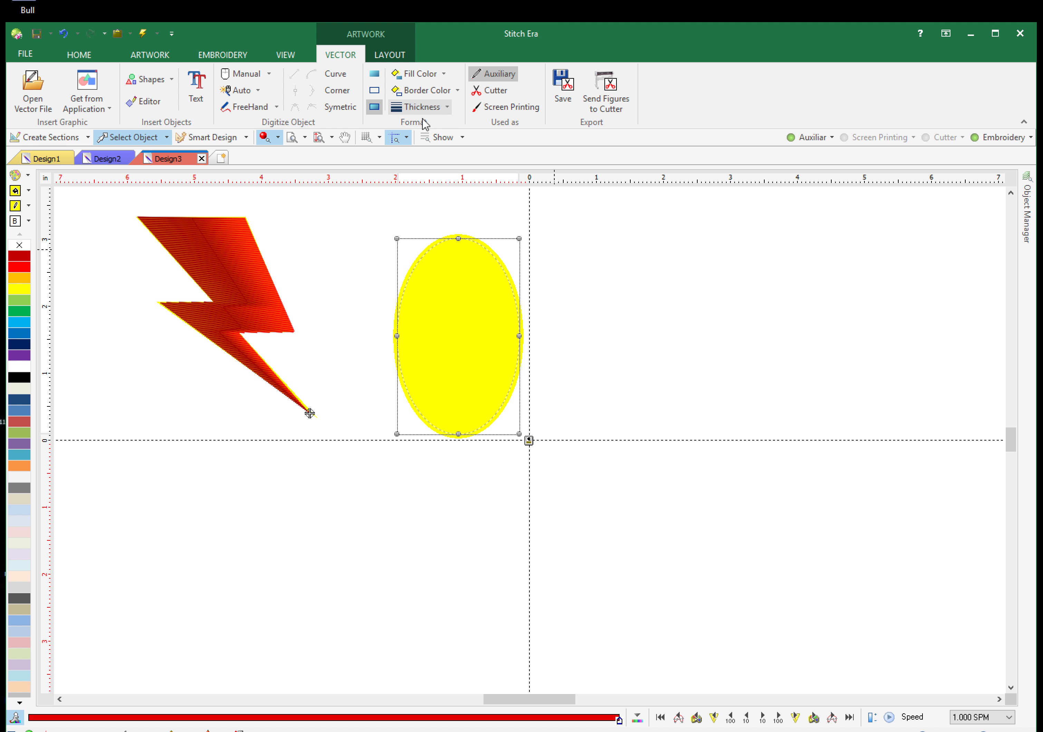
- Change the ellipse artwork's fill color to red
{"action": "left_click", "coordinate": [225, 56]}
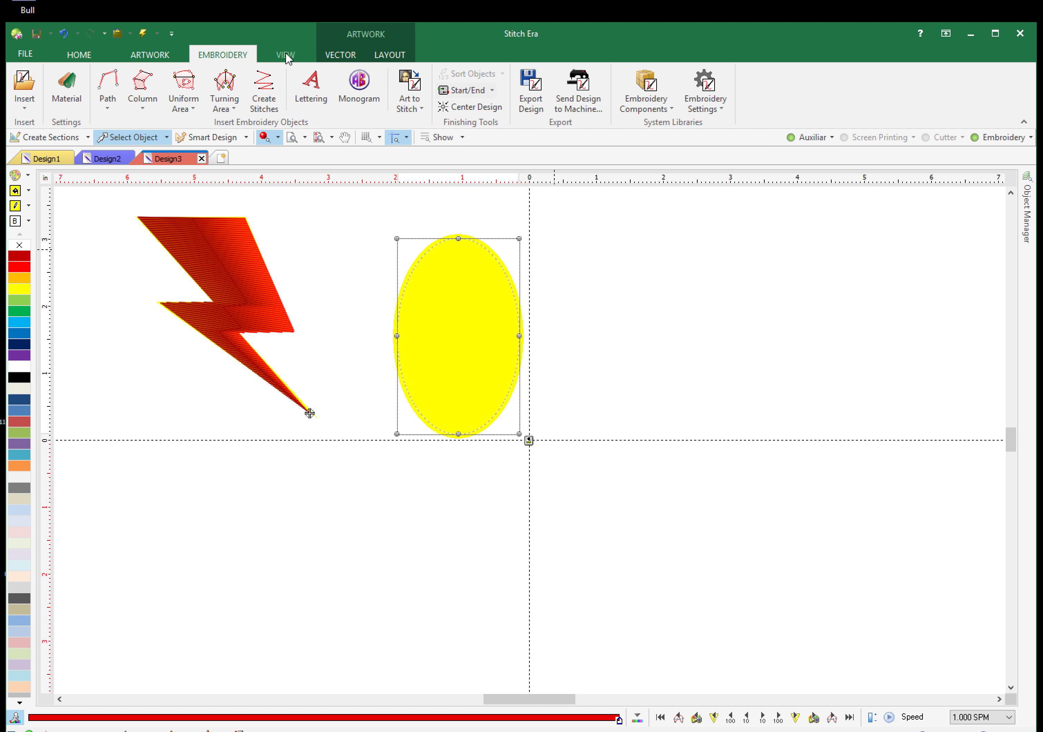
{"action": "left_click", "coordinate": [154, 55]}
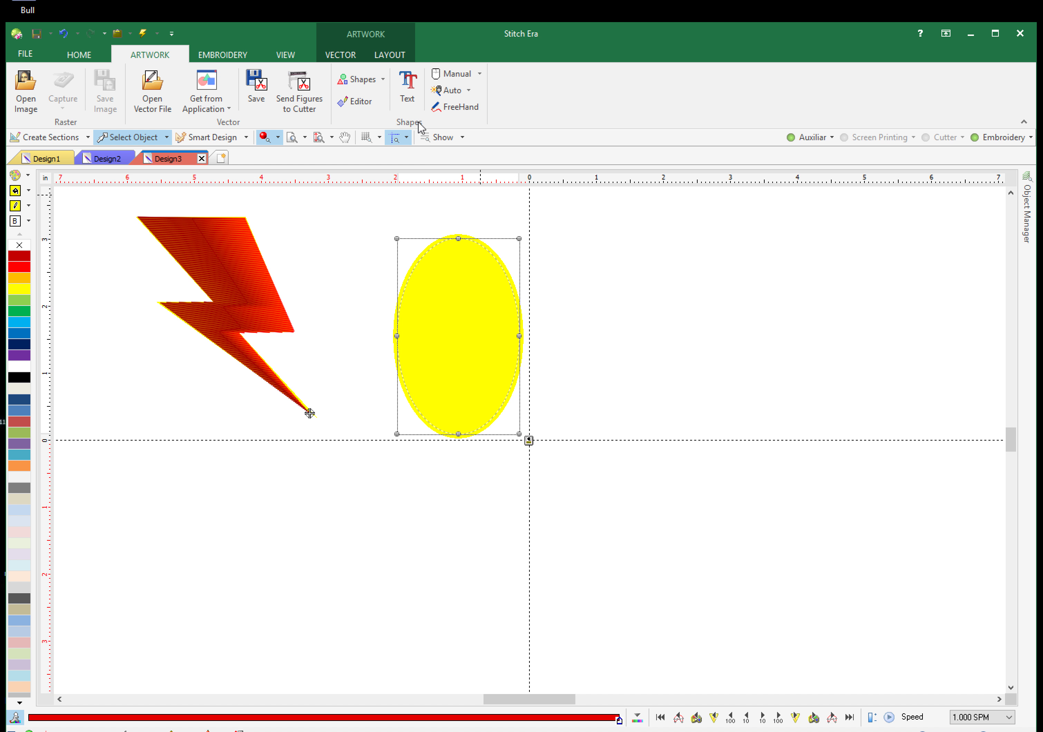
{"action": "left_click", "coordinate": [343, 56]}
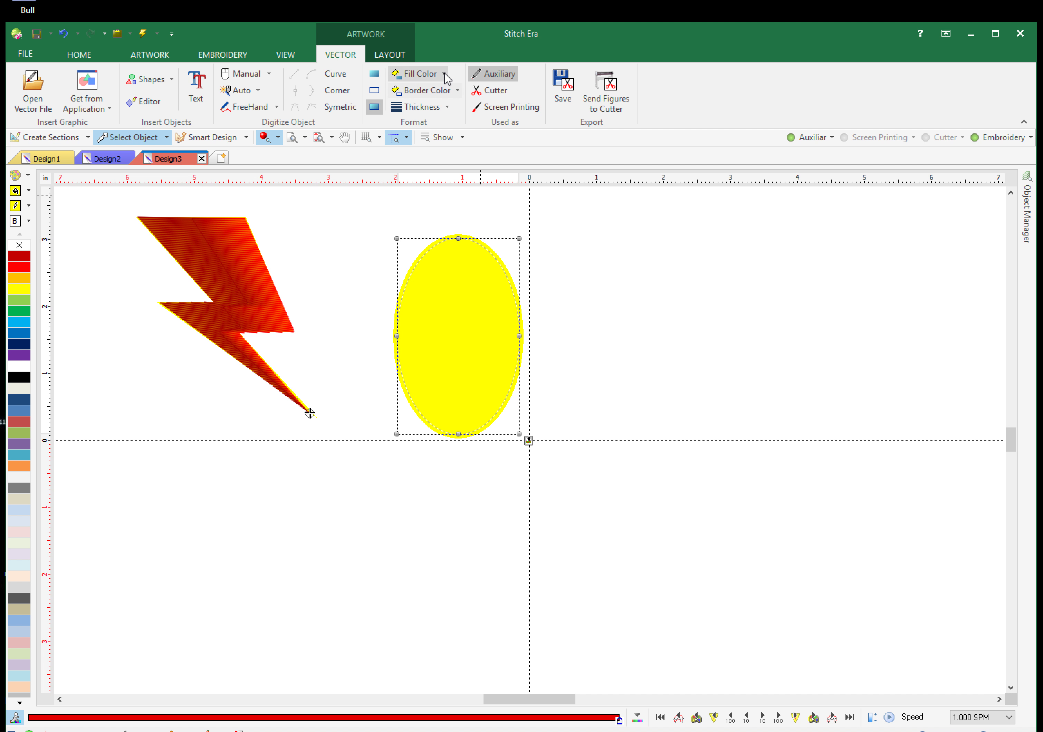
{"action": "left_click", "coordinate": [403, 79]}
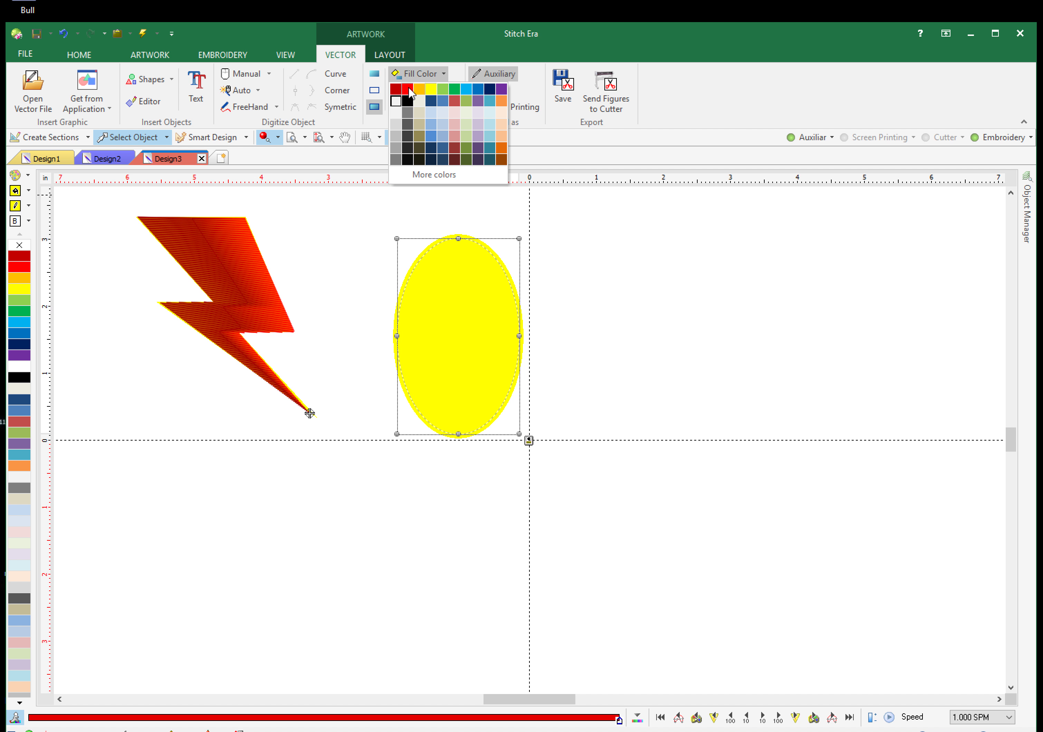
{"action": "left_click", "coordinate": [408, 89]}
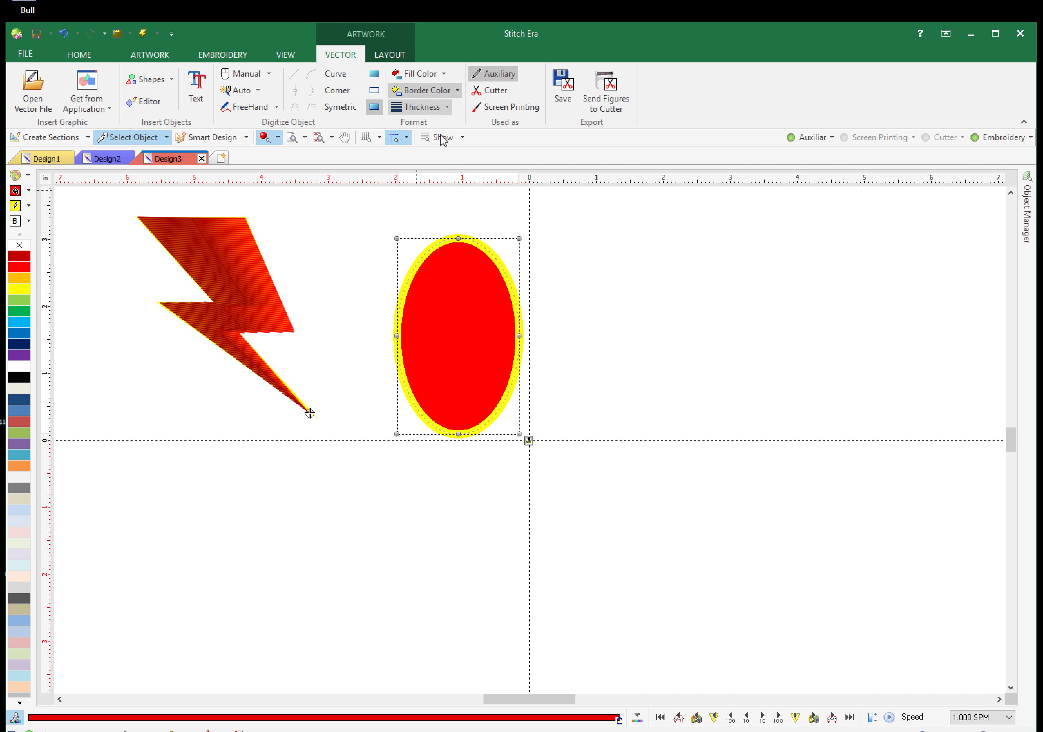
- Start a uniform Area with Pattern embroidery object and set its underlay to Medium Low
{"action": "left_click", "coordinate": [164, 58]}
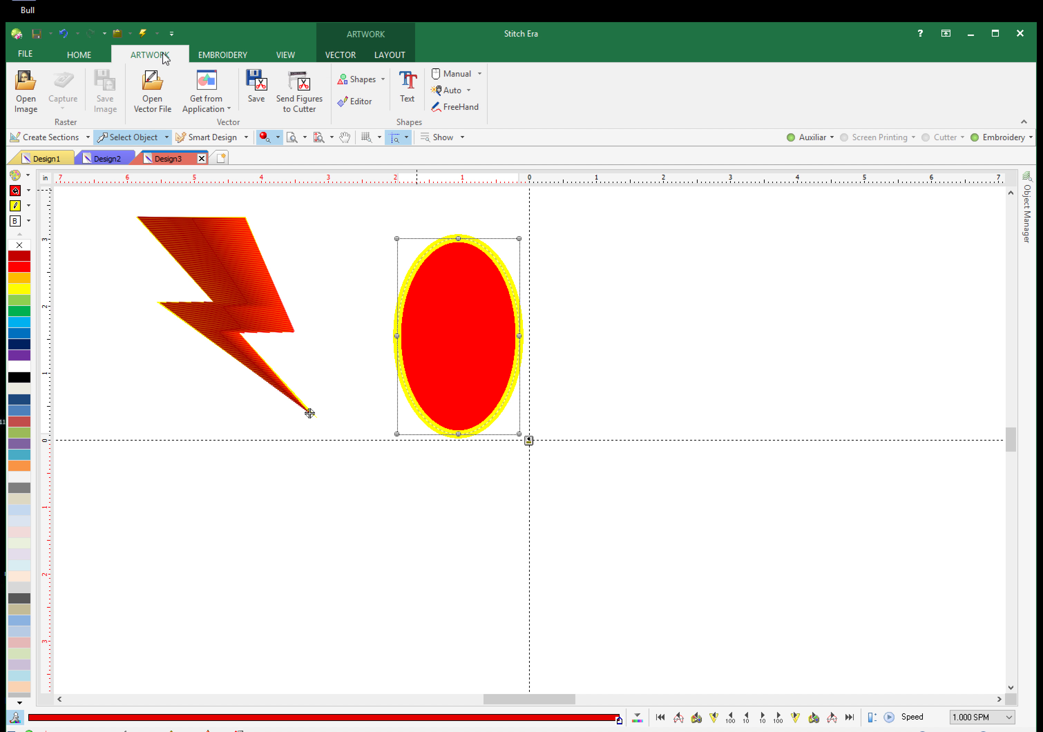
{"action": "left_click", "coordinate": [218, 55]}
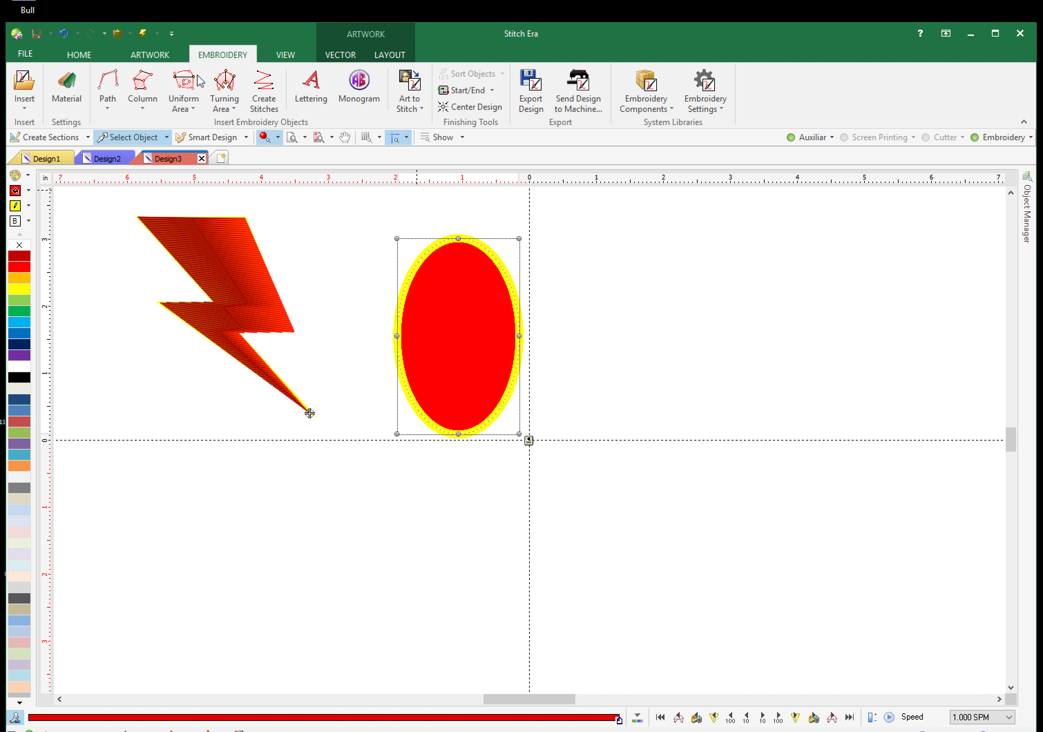
{"action": "left_click", "coordinate": [195, 105]}
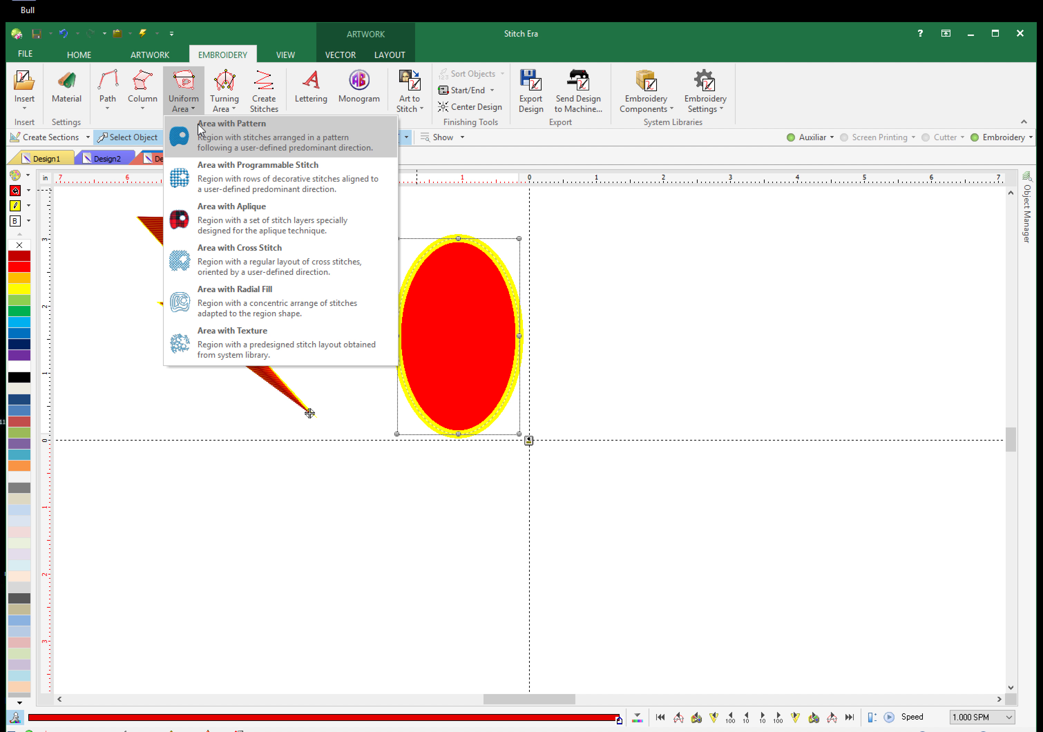
{"action": "left_click", "coordinate": [230, 142]}
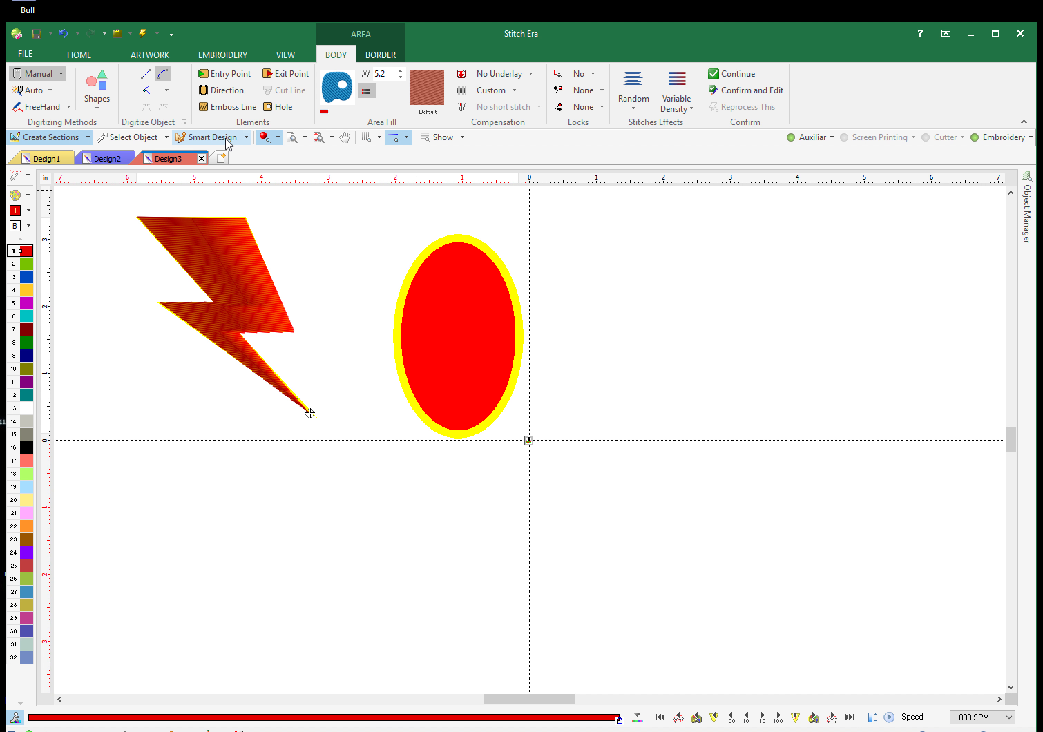
{"action": "left_click", "coordinate": [502, 75]}
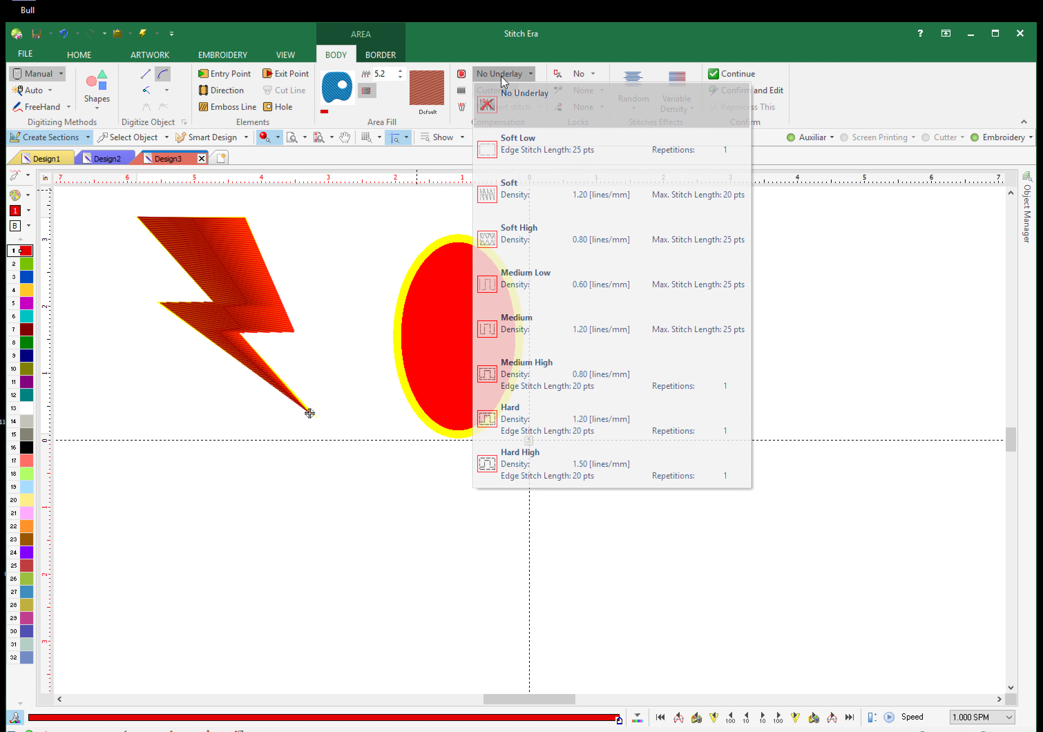
{"action": "left_click", "coordinate": [542, 280]}
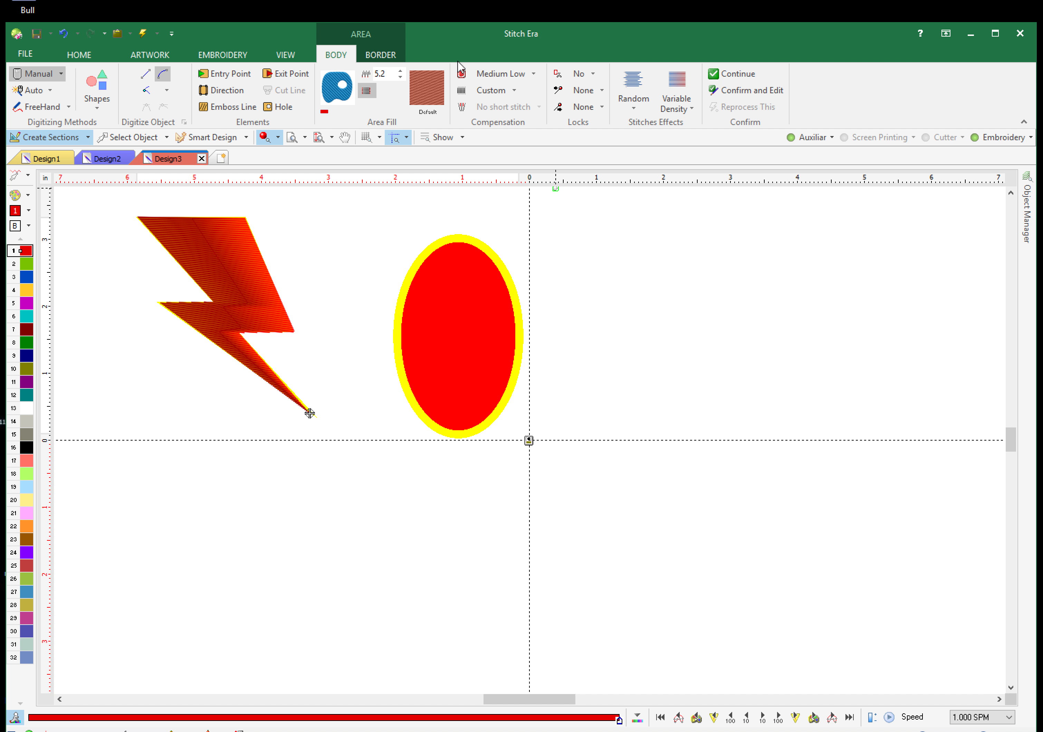
- Use automatic tracing on the red ellipse to generate its stitch fill, and close the tracing settings
{"action": "left_click", "coordinate": [50, 92]}
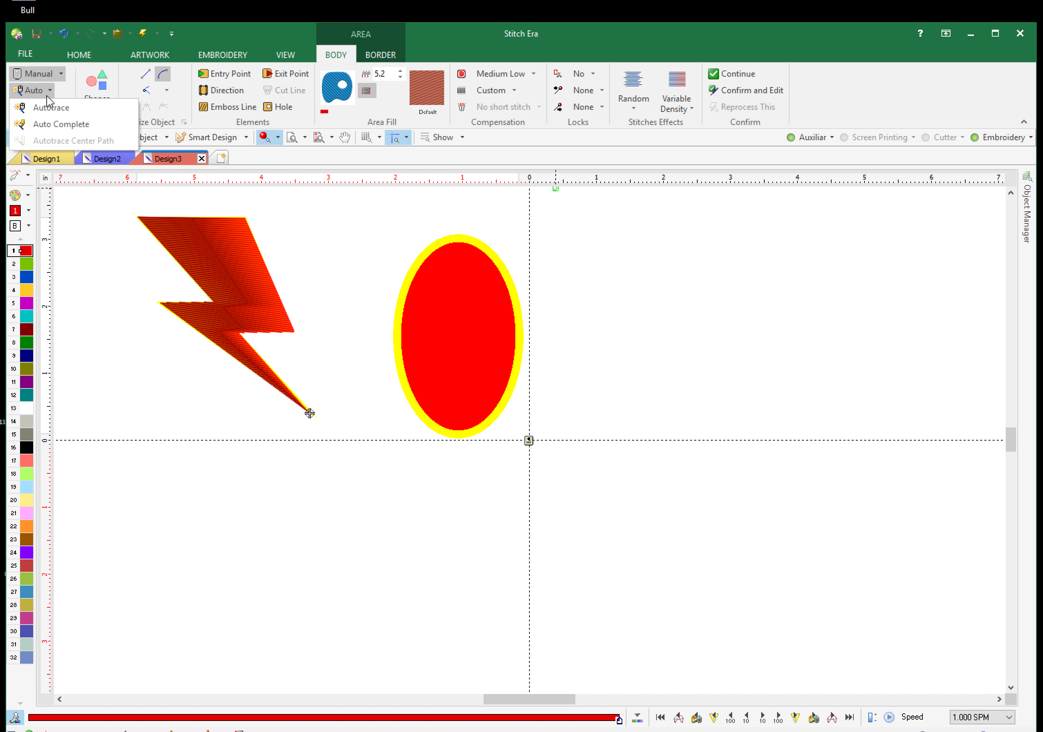
{"action": "left_click", "coordinate": [62, 132]}
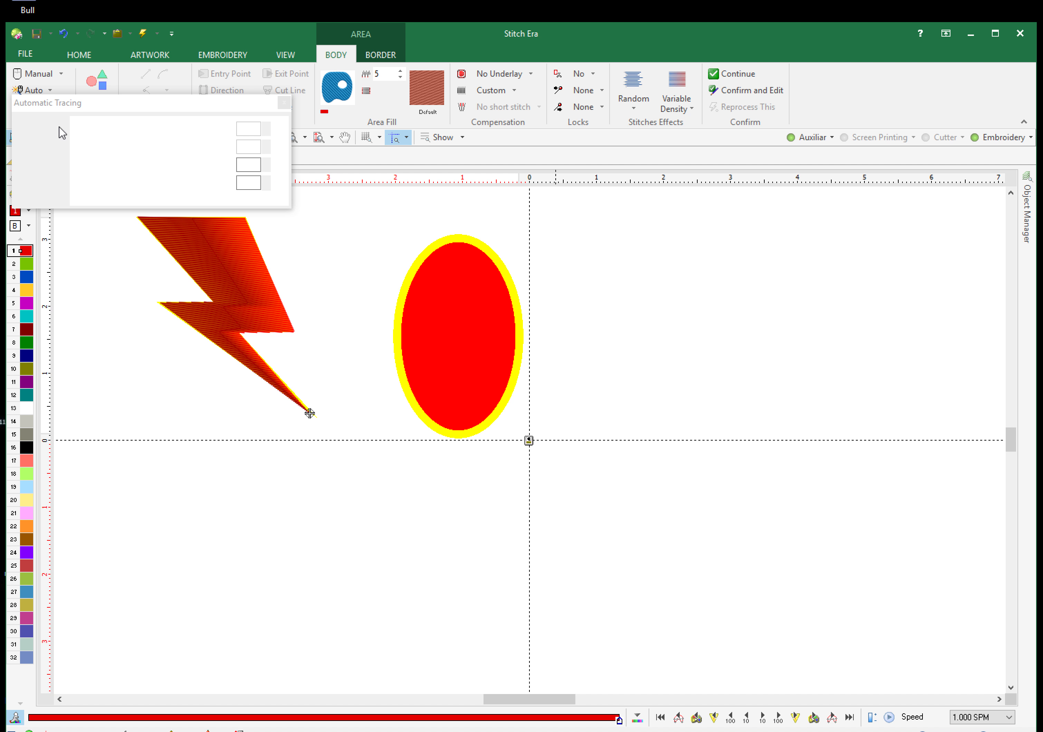
{"action": "left_click", "coordinate": [457, 277]}
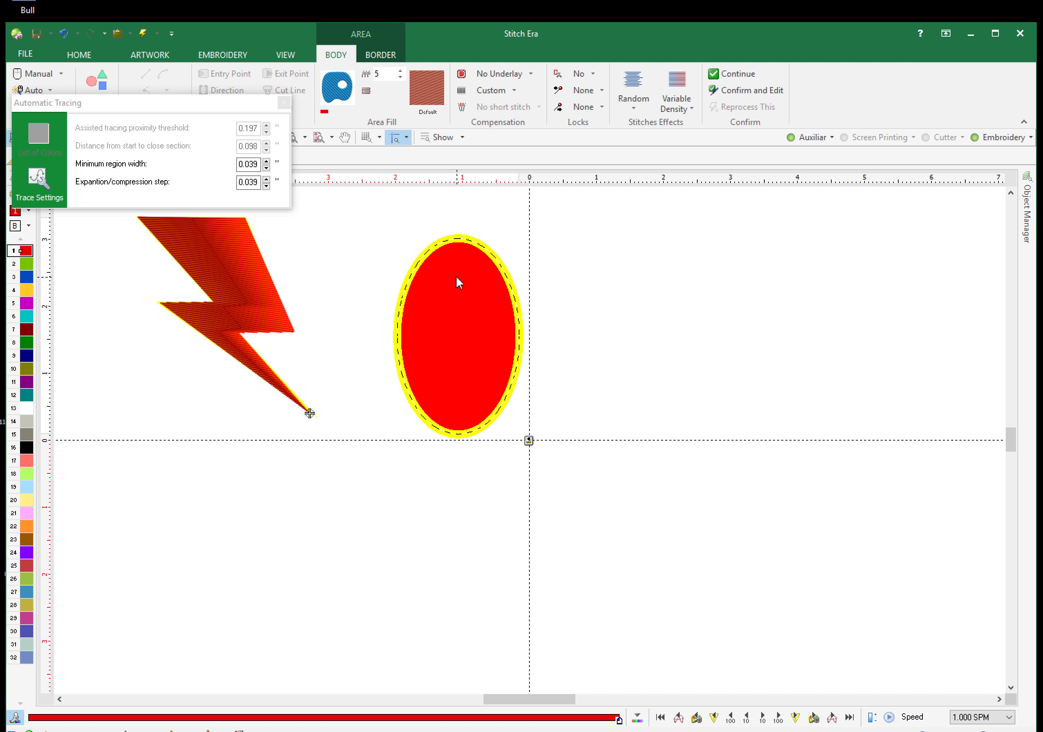
{"action": "left_click", "coordinate": [456, 277]}
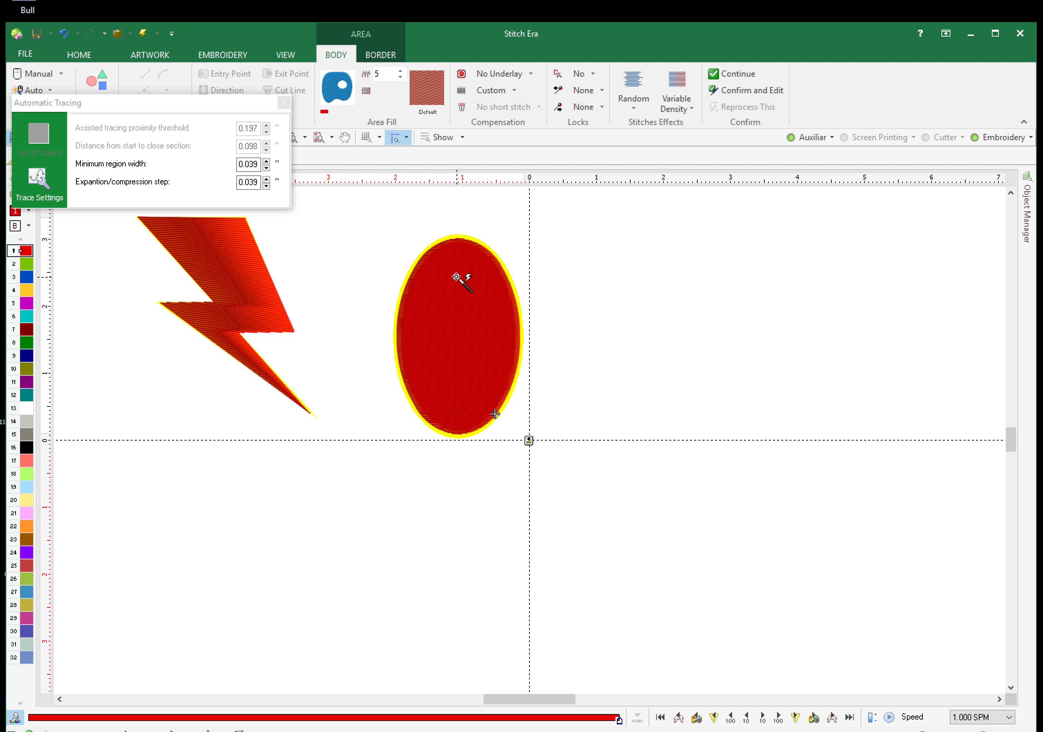
{"action": "left_click", "coordinate": [284, 102]}
{"action": "left_click", "coordinate": [473, 396]}
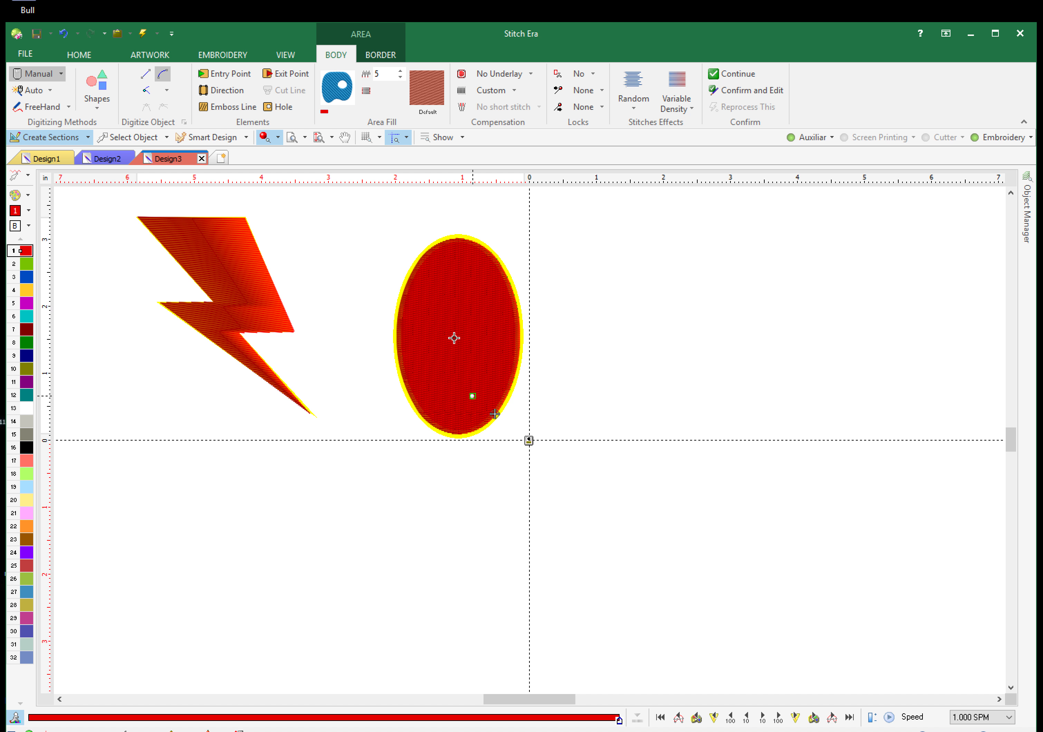
- Select the stitched ellipse, angle its stitch direction line down toward the lower left, and pull its left outline node outward
{"action": "left_click", "coordinate": [265, 137]}
{"action": "left_click", "coordinate": [265, 138]}
{"action": "left_click", "coordinate": [129, 137]}
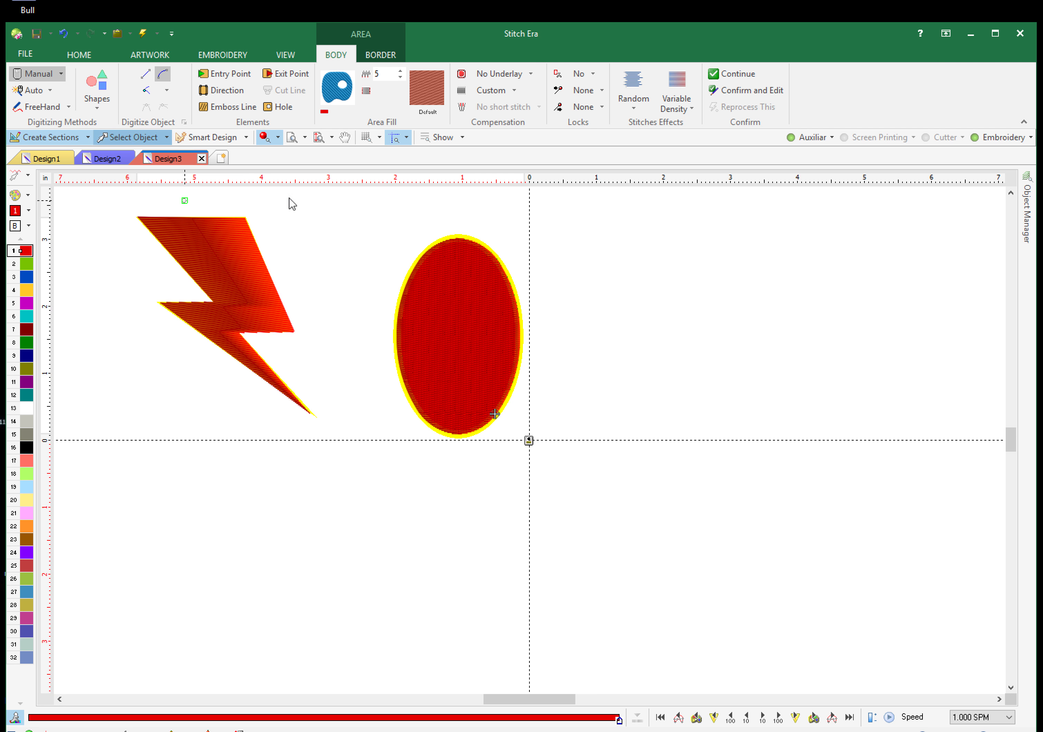
{"action": "left_click", "coordinate": [476, 340]}
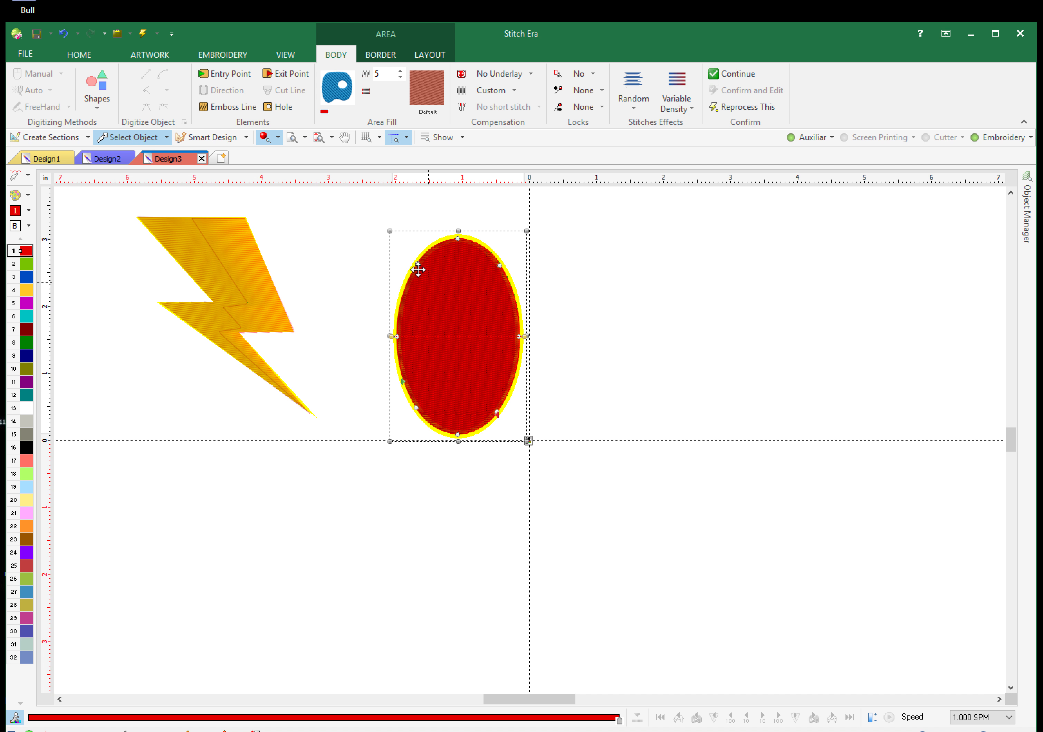
{"action": "left_click_drag", "start_coordinate": [393, 338], "coordinate": [370, 398]}
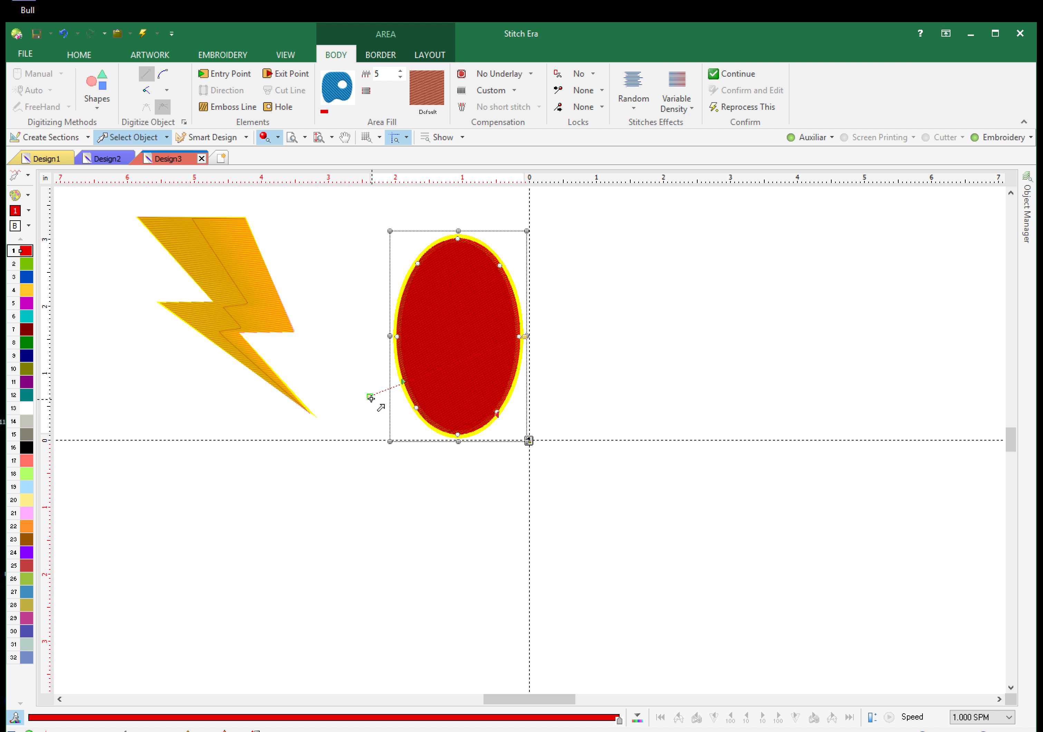
{"action": "left_click_drag", "start_coordinate": [402, 336], "coordinate": [392, 298]}
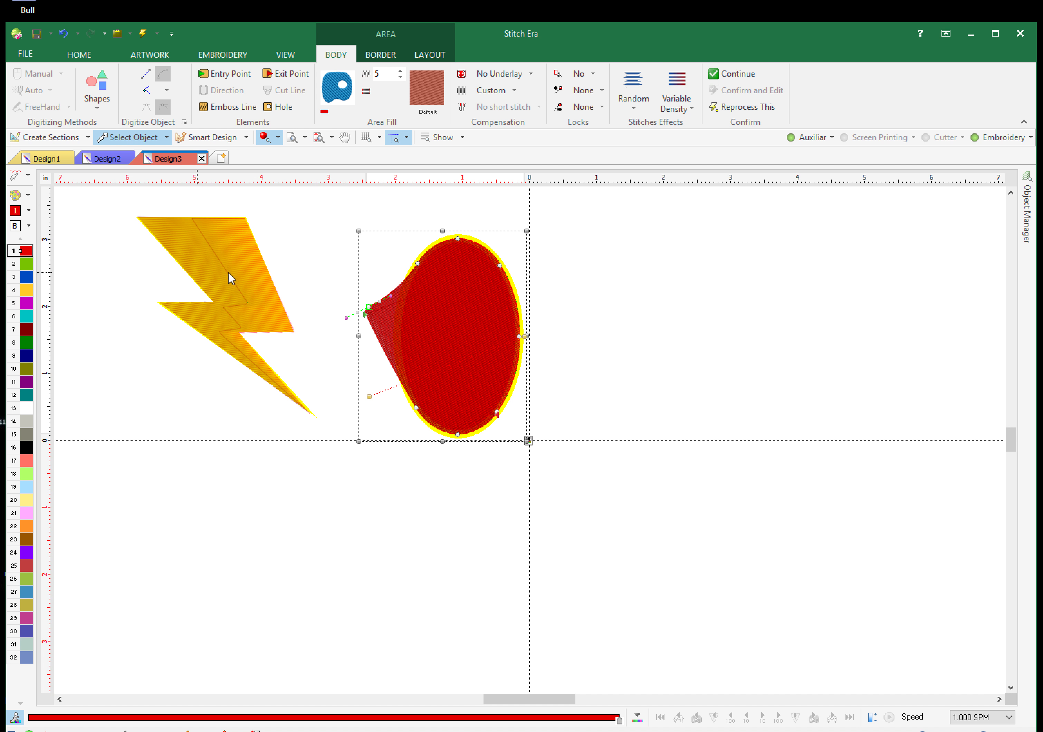
- Export the embroidery design to the Desktop as Design3.pes in Brother PES format, version 6.0
{"action": "left_click", "coordinate": [25, 55]}
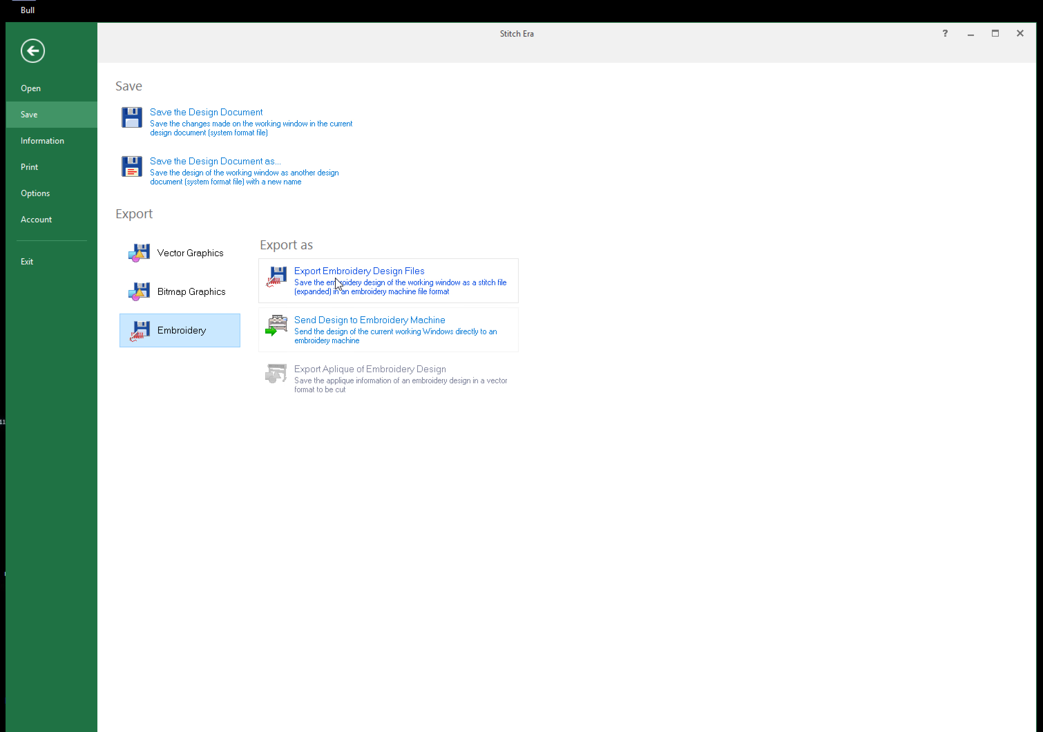
{"action": "left_click", "coordinate": [404, 278]}
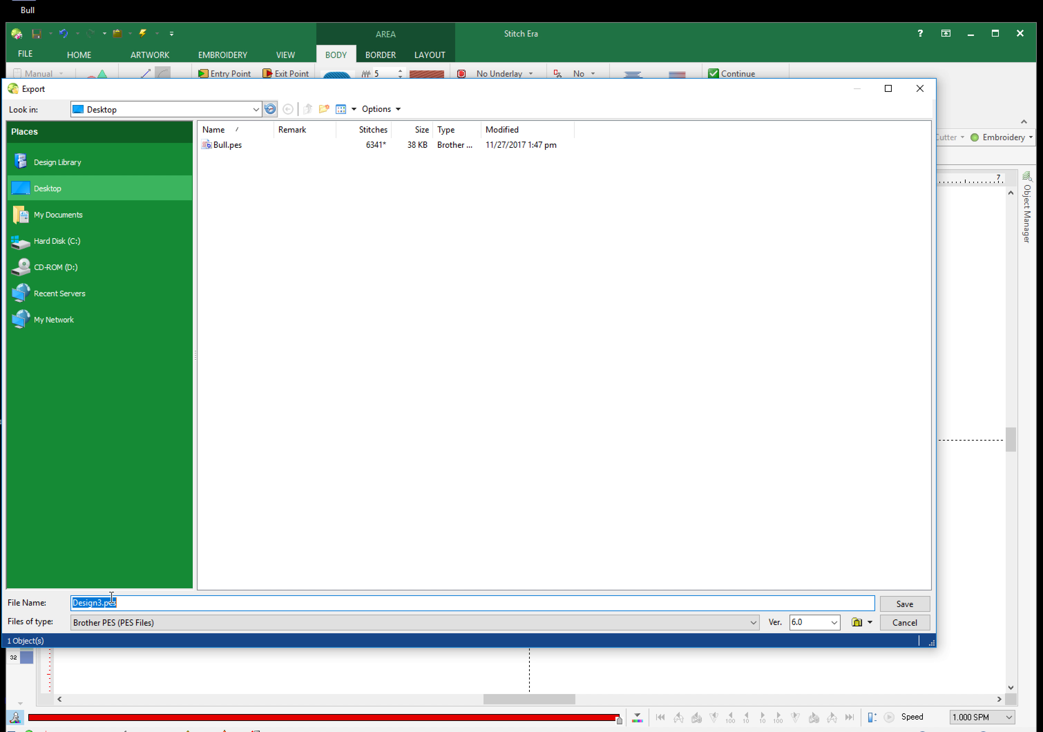
{"action": "left_click", "coordinate": [98, 623]}
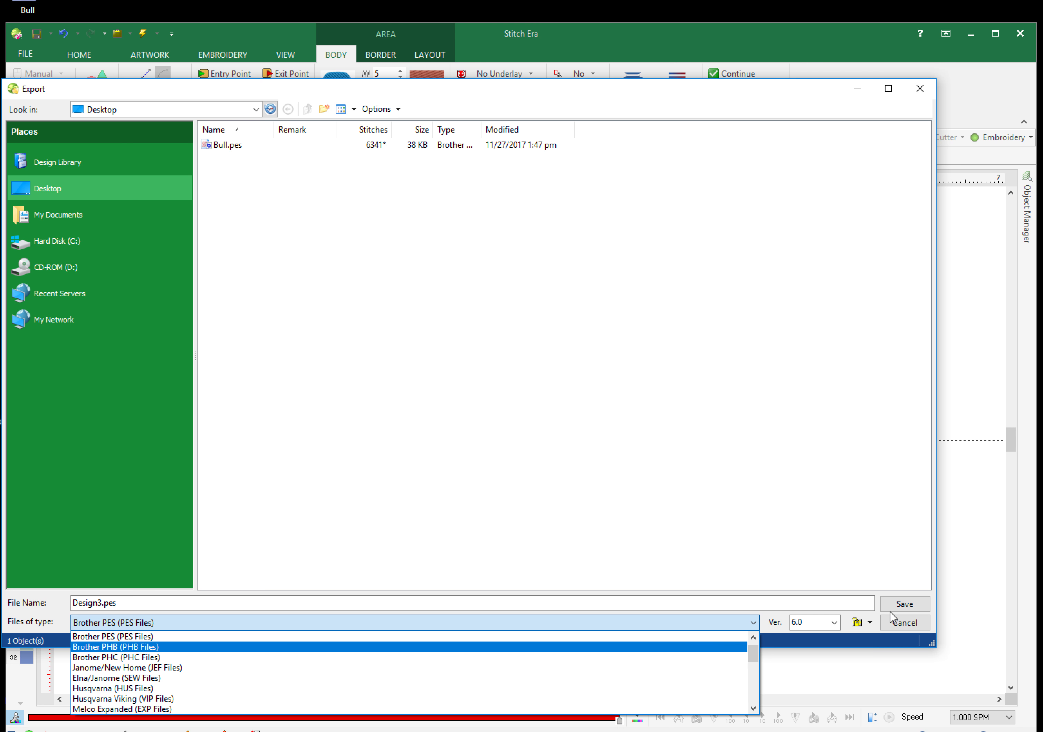
{"action": "left_click", "coordinate": [906, 604]}
{"action": "left_click", "coordinate": [909, 605]}
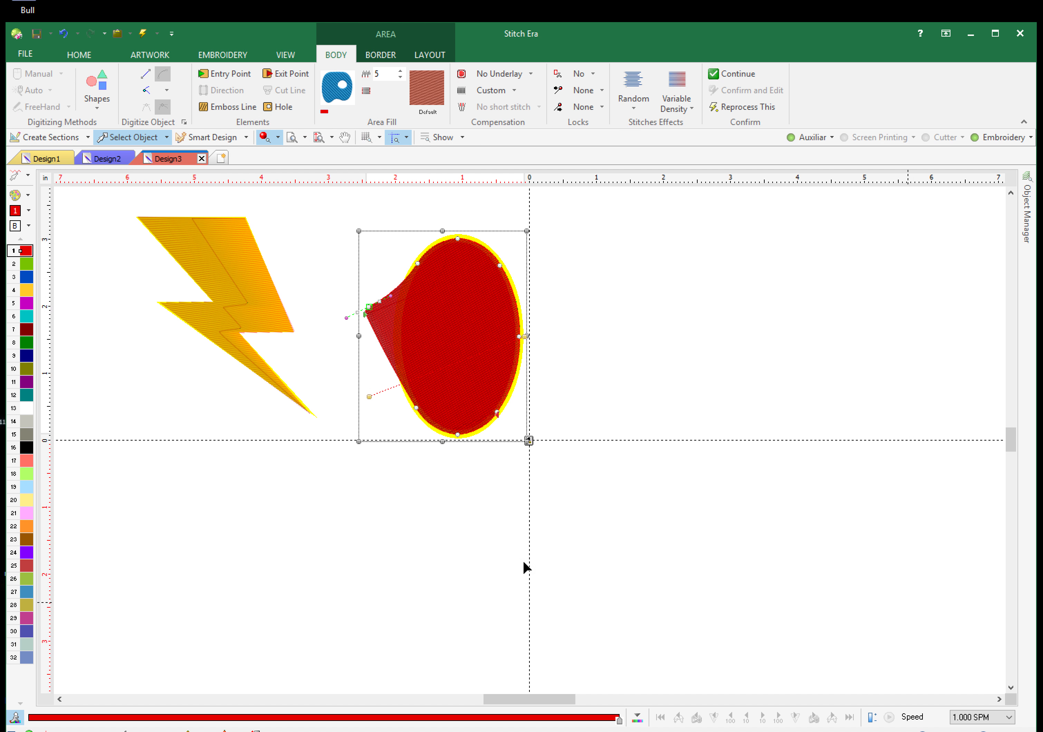